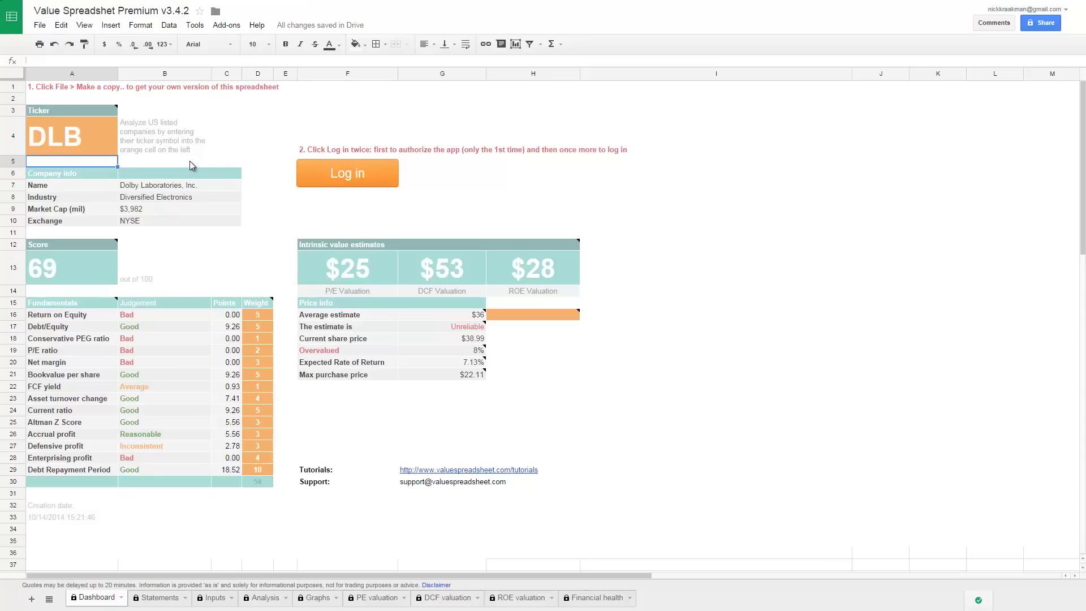
- Enter AAPL as the ticker in A4 and inspect the formula behind its 81/100 score
left_click(74, 144)
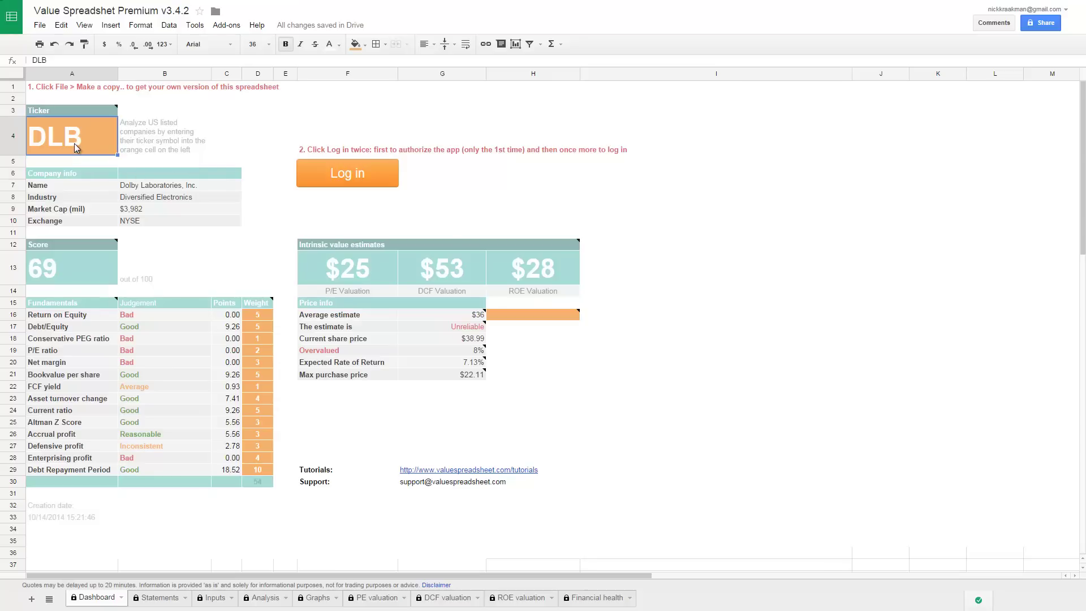
type("AAPL")
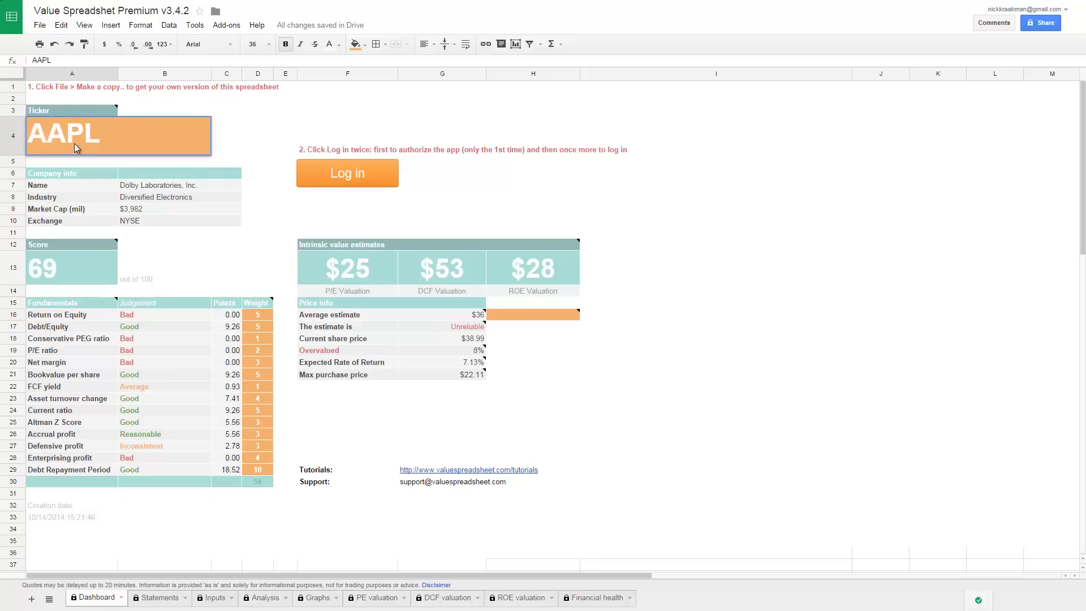
key("Return")
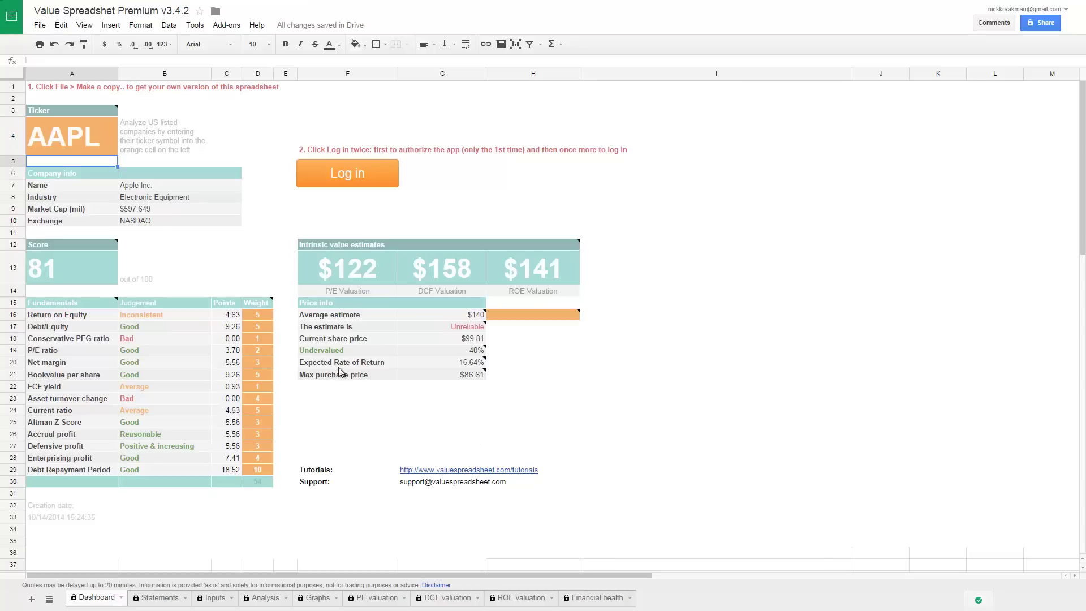
left_click(43, 272)
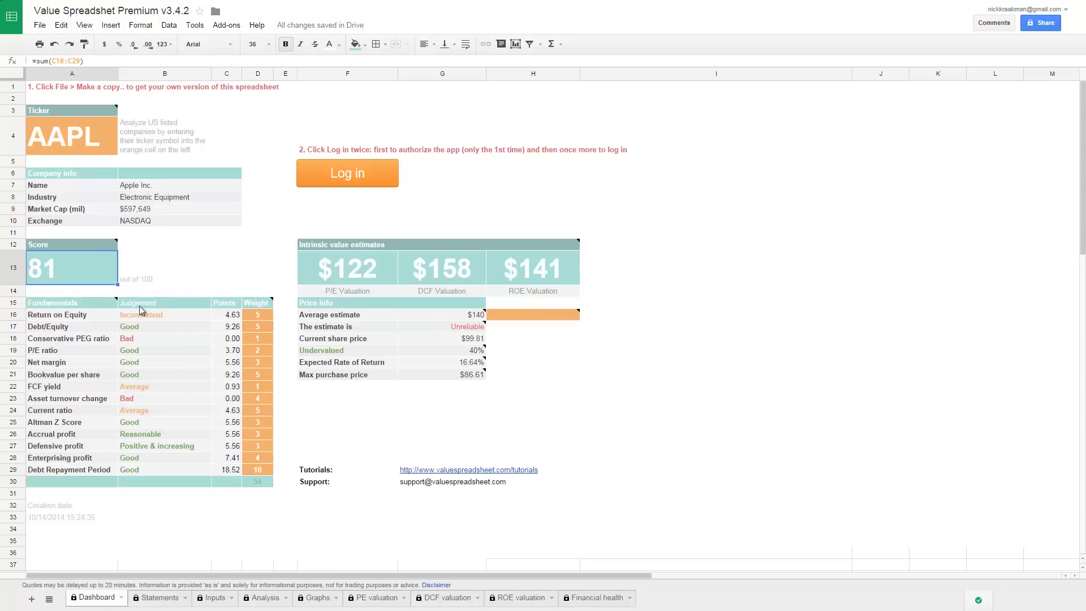
mouse_move(60, 302)
- On the Inputs sheet, scroll to KEY RATIOS and check the 2004 Return on Equity source
left_click(220, 602)
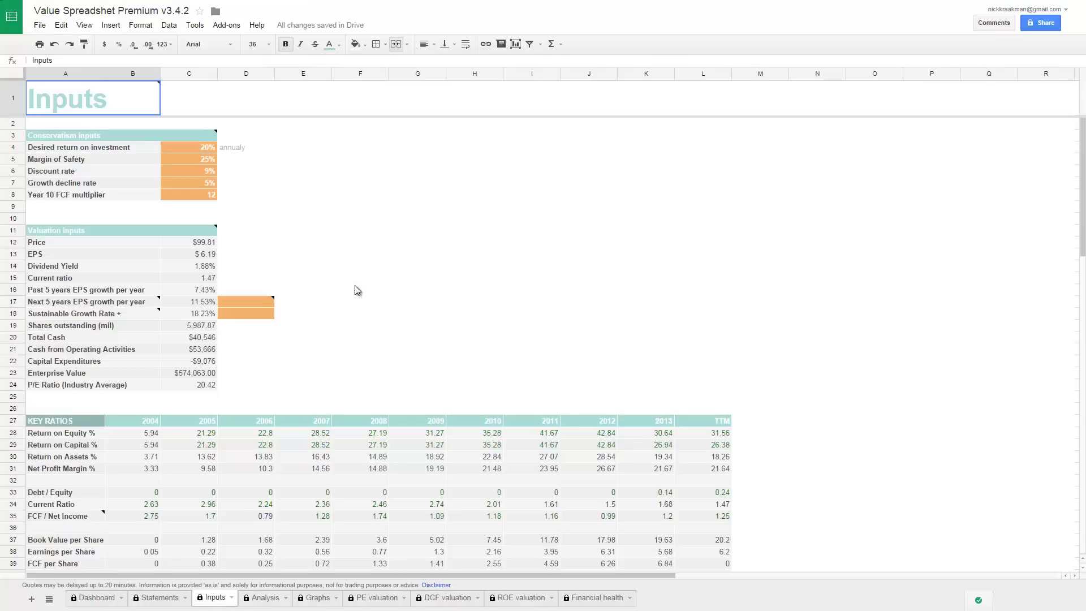
scroll(589, 271, "down", 3)
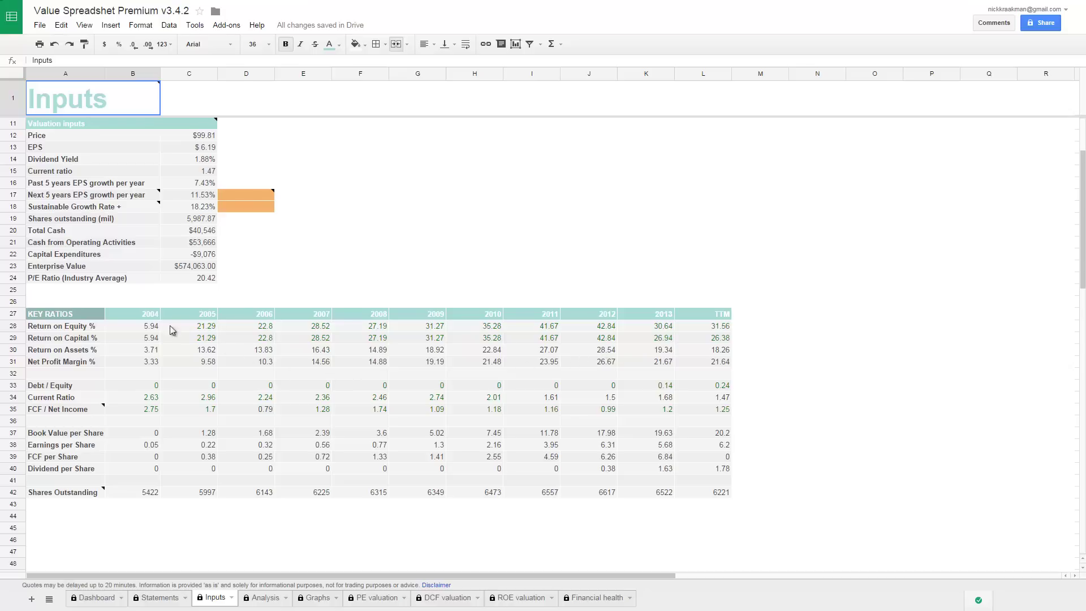
left_click(147, 328)
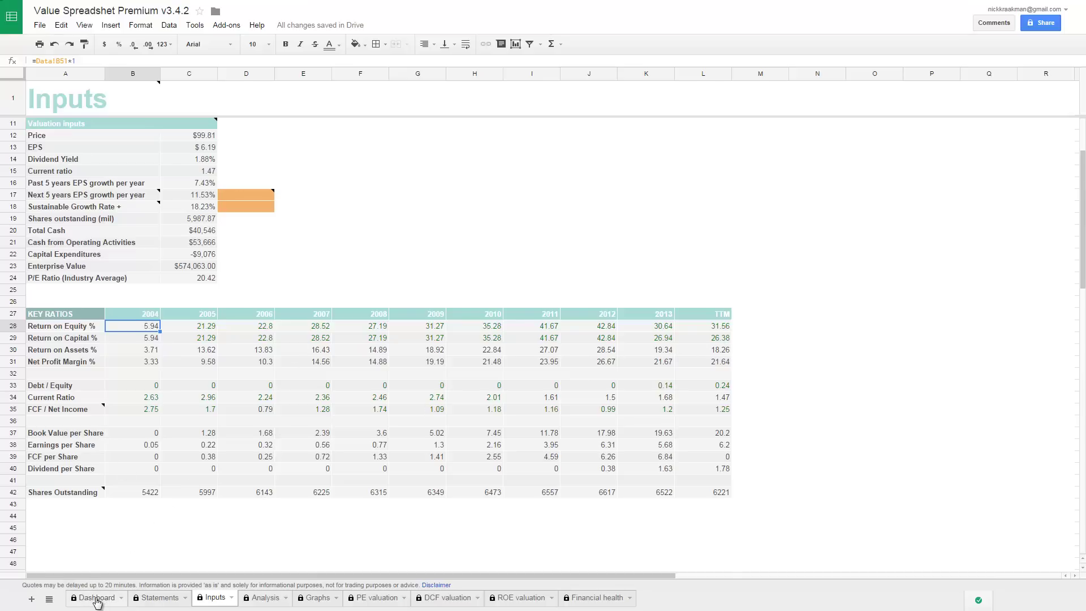
- Trace the Dashboard's Bad PEG judgement to the Analysis sheet's 2.49 Conservative PEG calculation
left_click(97, 600)
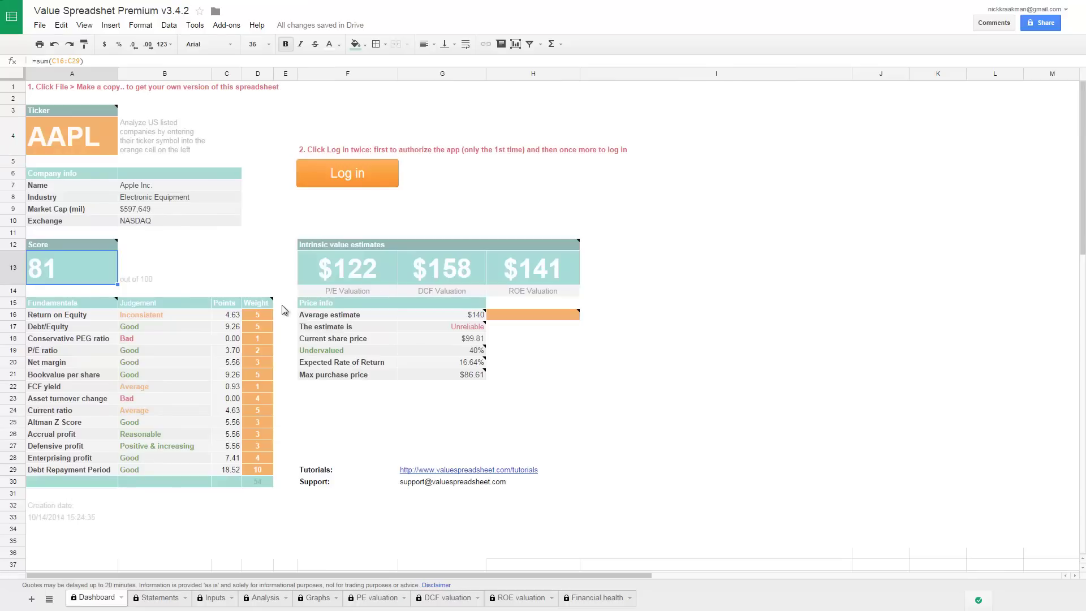
left_click(131, 339)
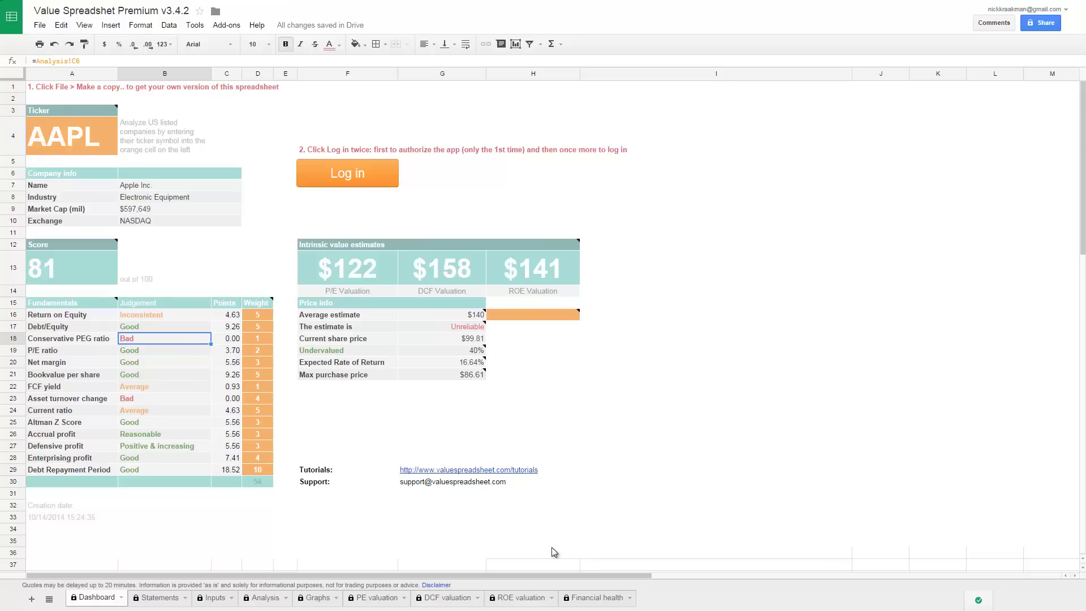
left_click(263, 598)
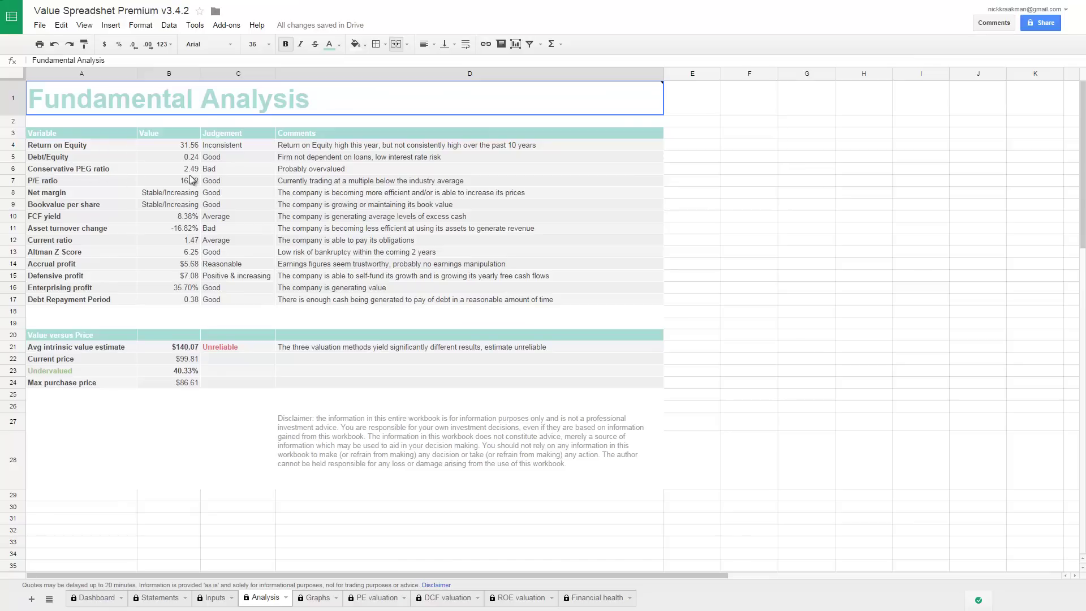
left_click(192, 174)
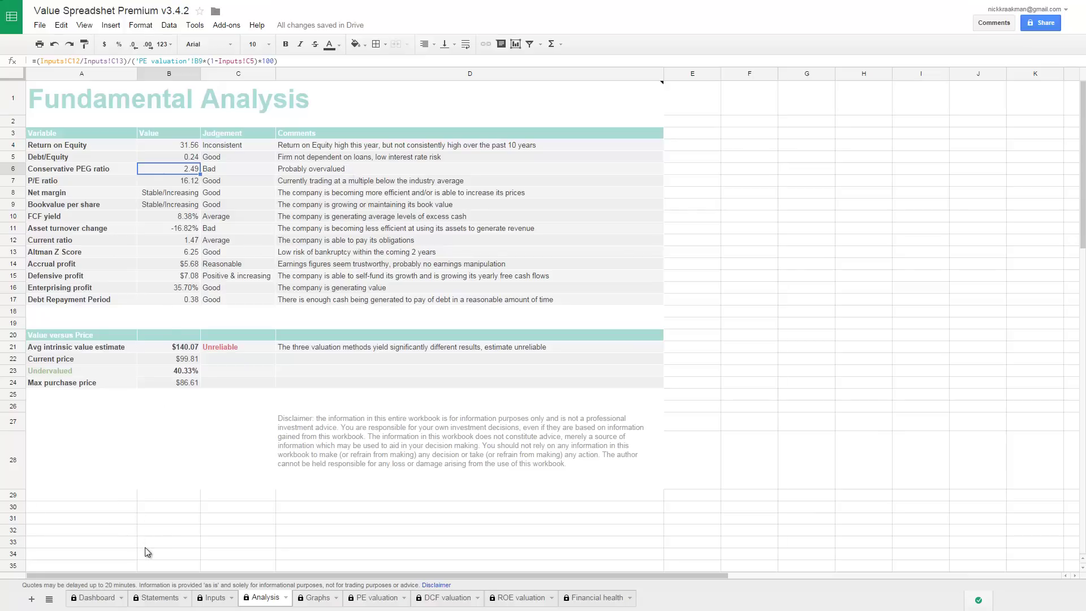
- Check the Dashboard's asset turnover judgement in B23, then view the Graphs sheet
left_click(96, 598)
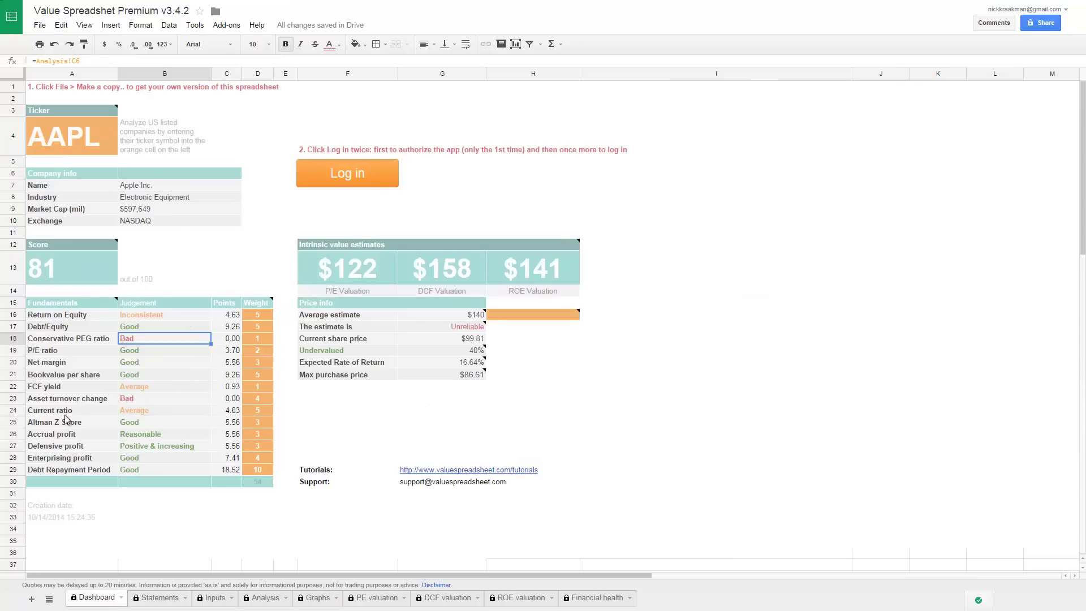
left_click(145, 402)
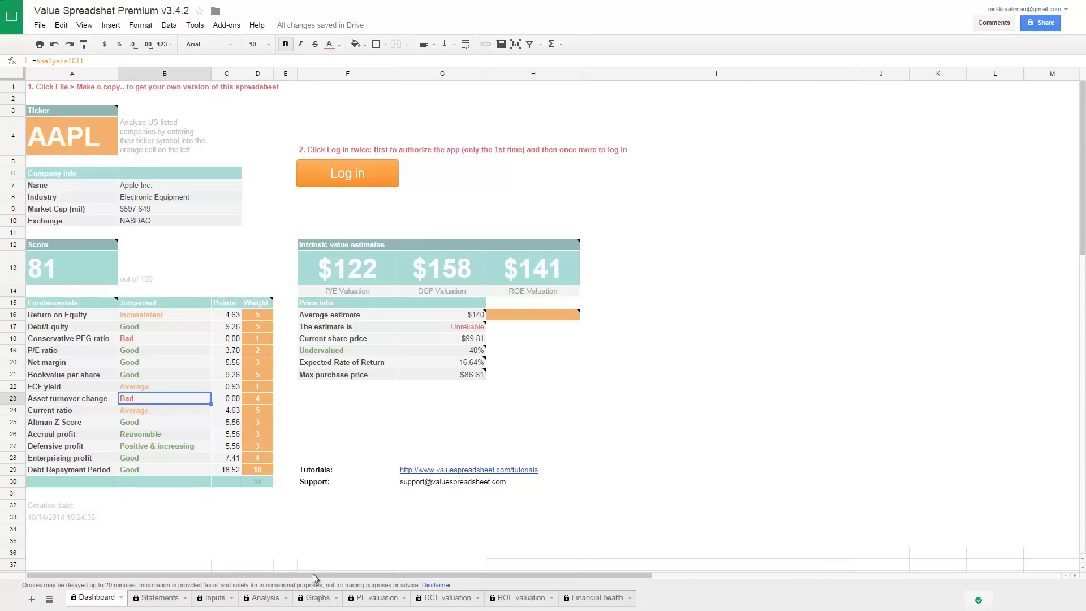
left_click(311, 600)
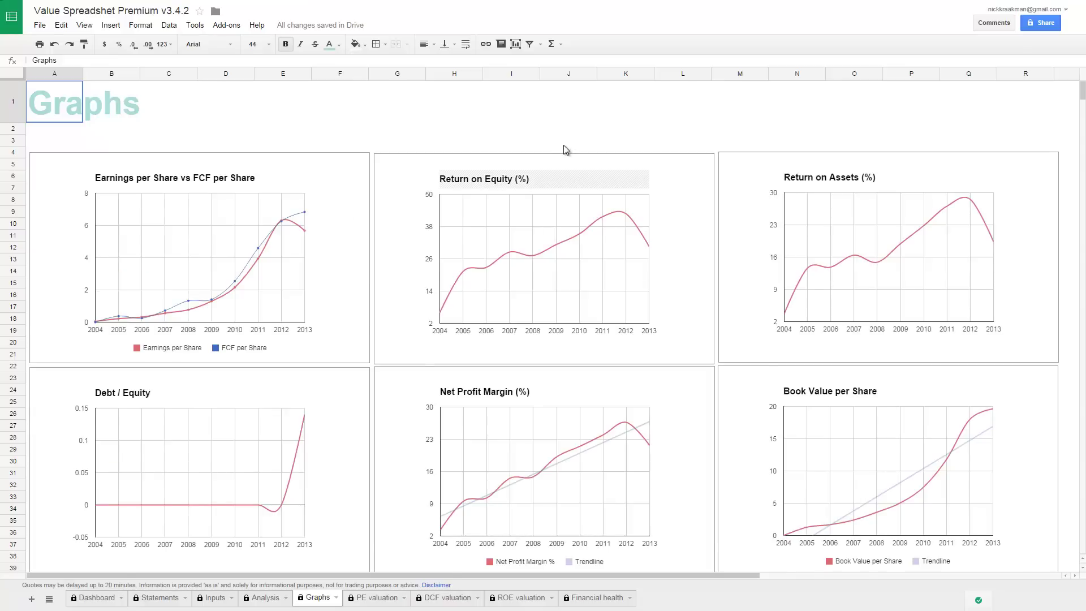
scroll(564, 150, "down", 1)
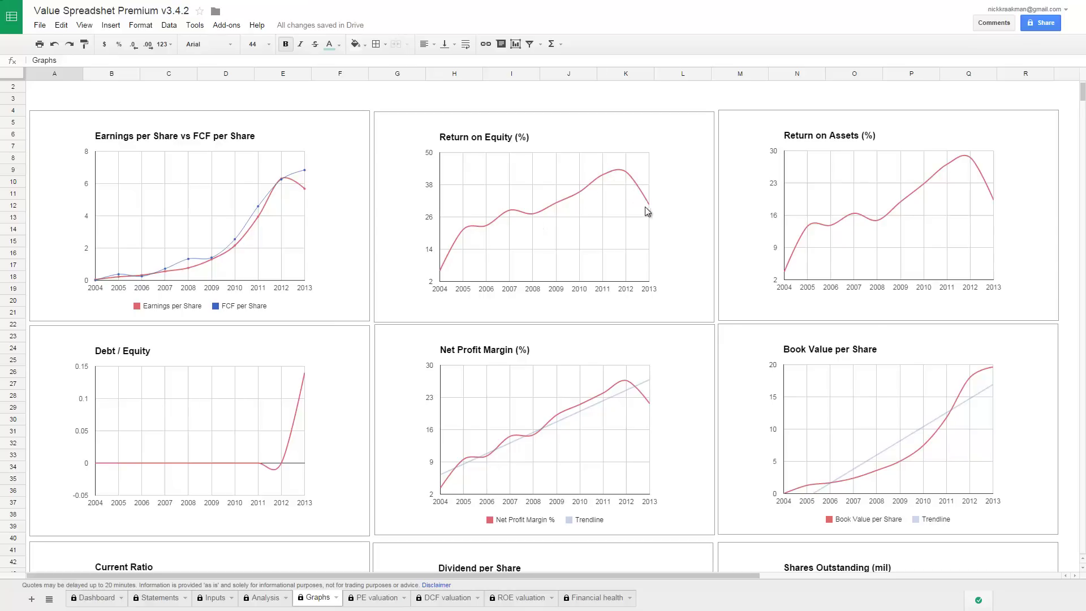
scroll(874, 358, "down", 3)
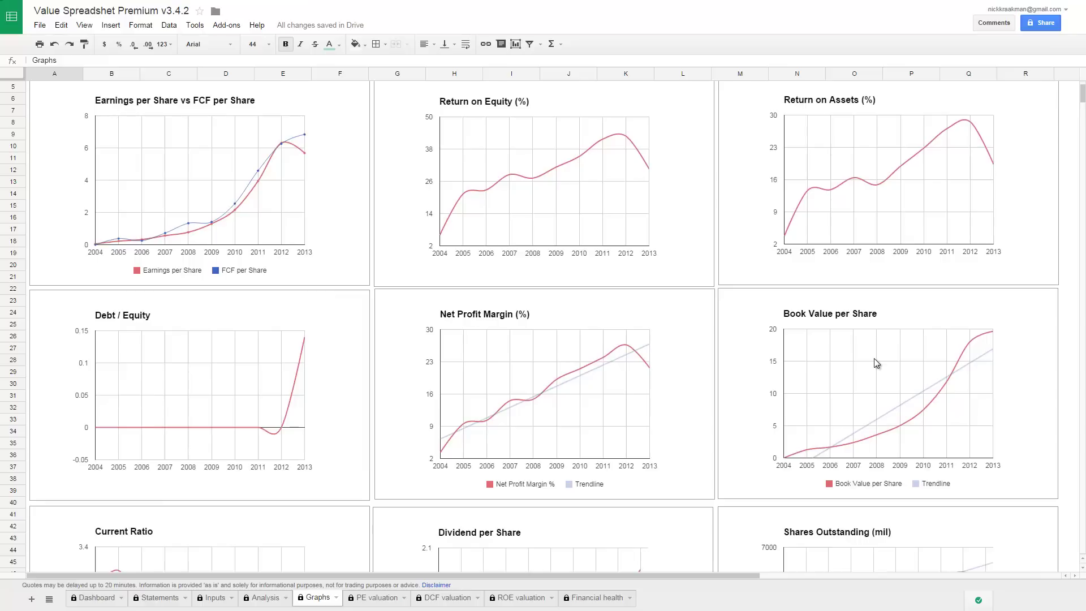
scroll(789, 399, "down", 1)
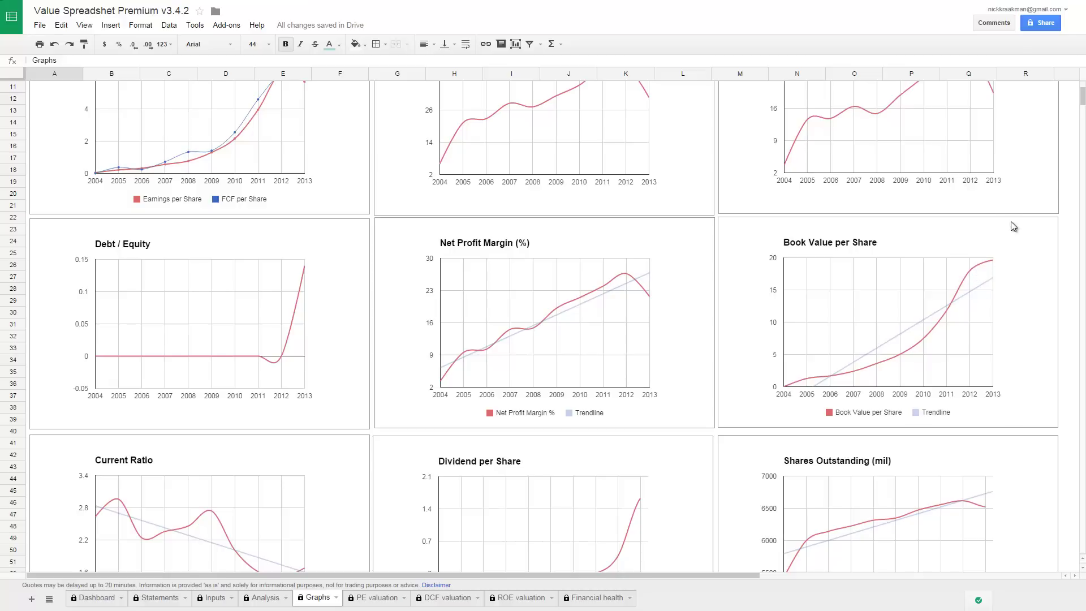
scroll(1024, 243, "down", 2)
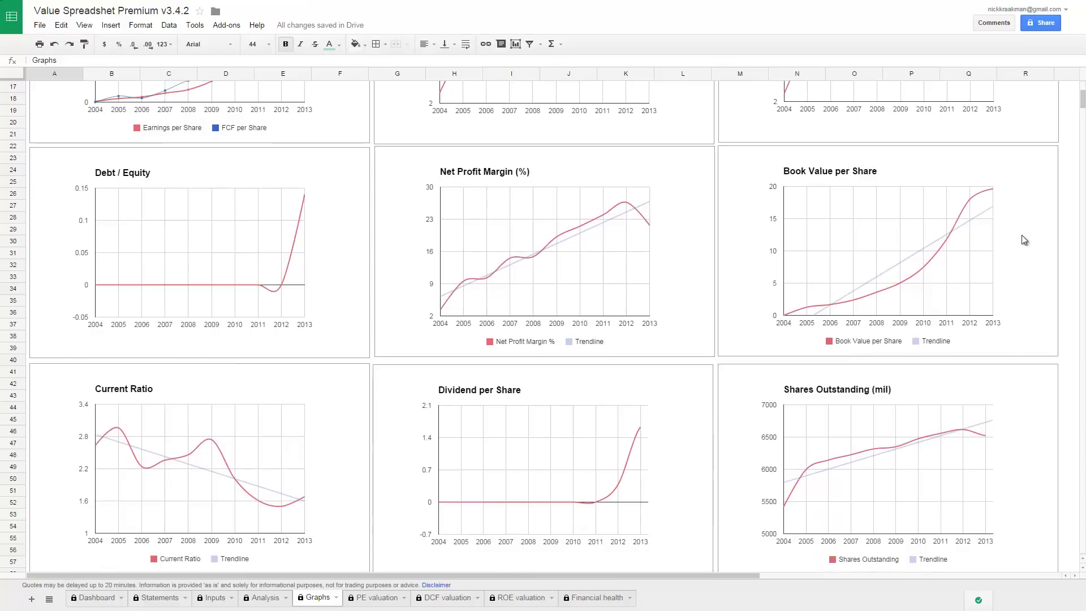
scroll(995, 240, "up", 5)
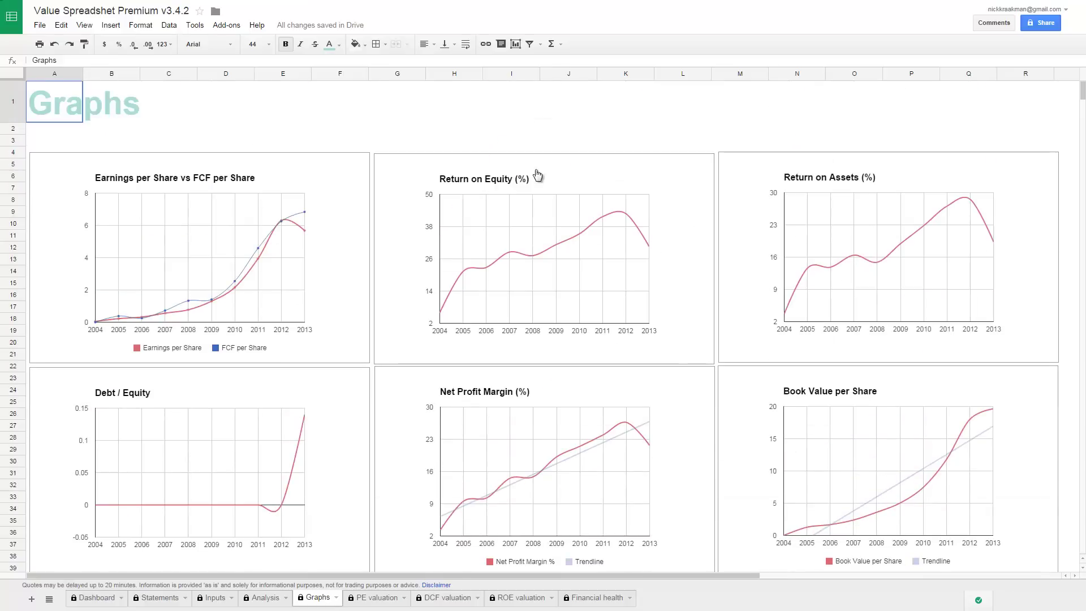
scroll(585, 176, "down", 3)
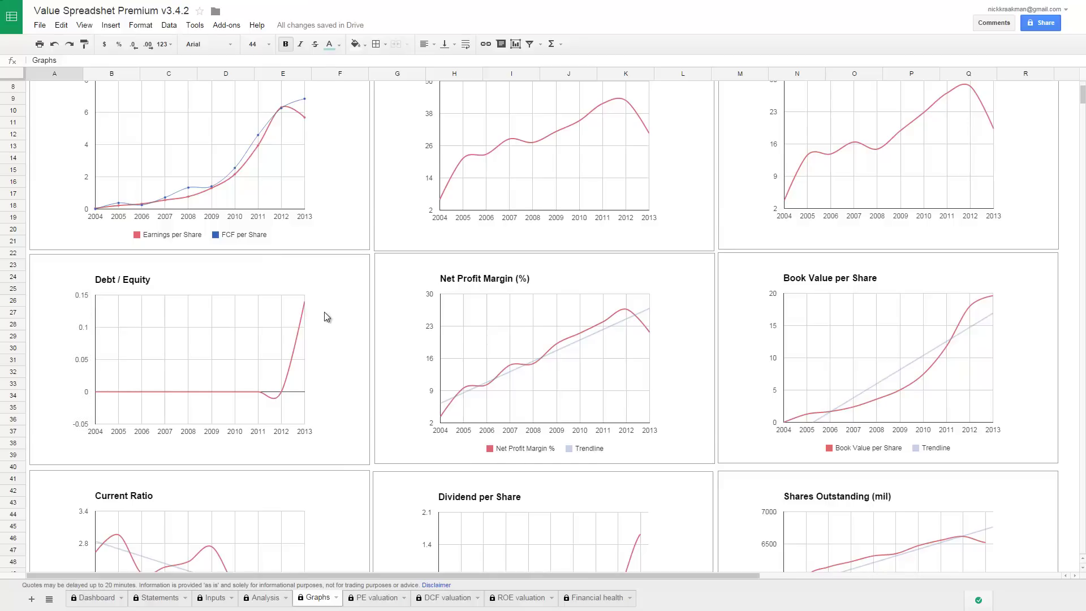
scroll(327, 317, "down", 1)
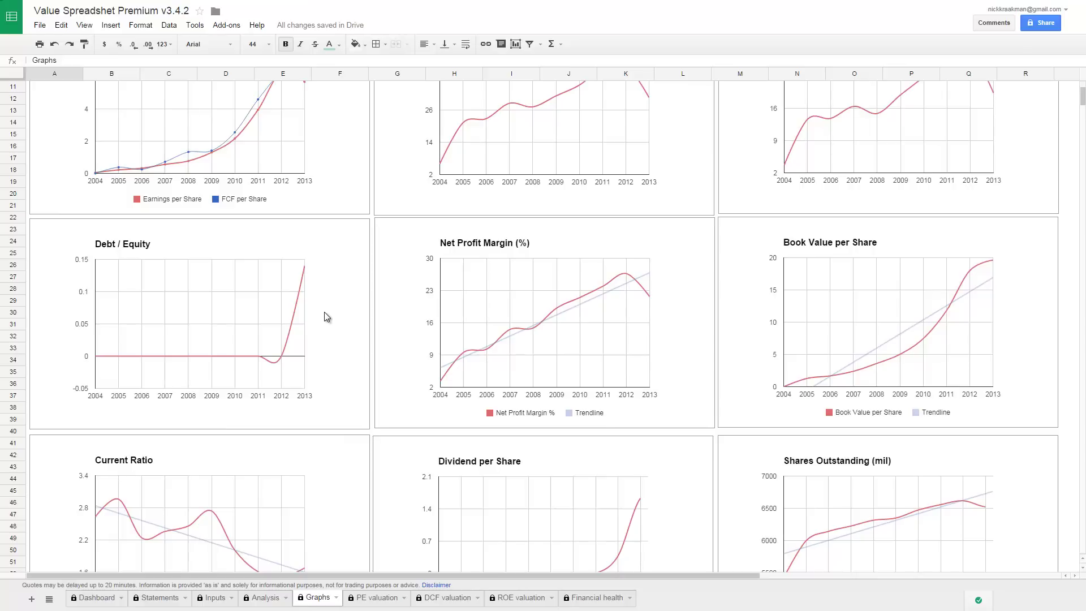
scroll(324, 316, "down", 2)
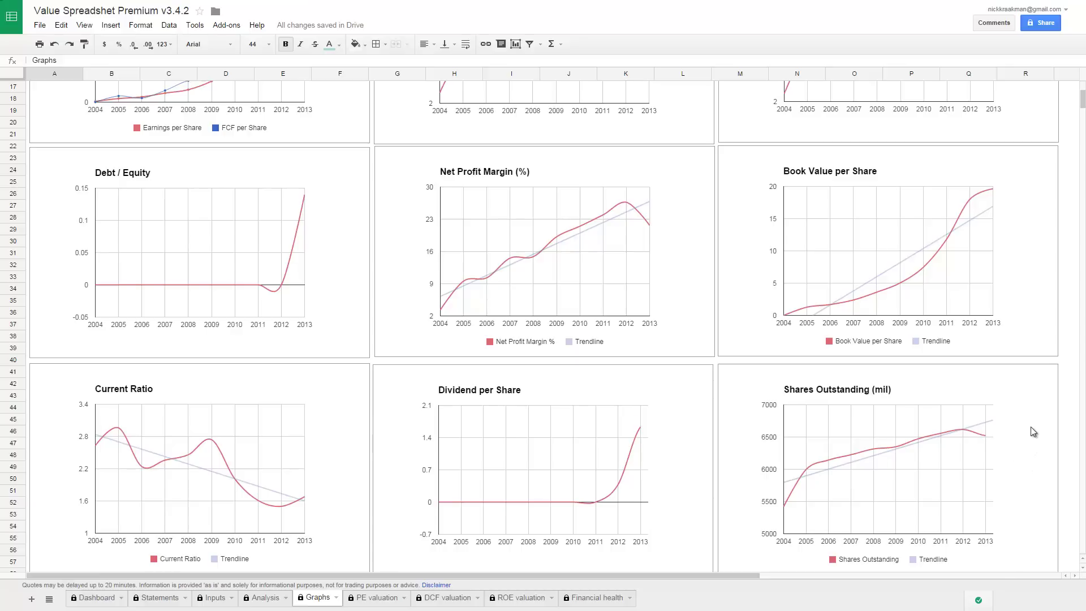
scroll(1029, 431, "up", 1)
scroll(1029, 431, "up", 1)
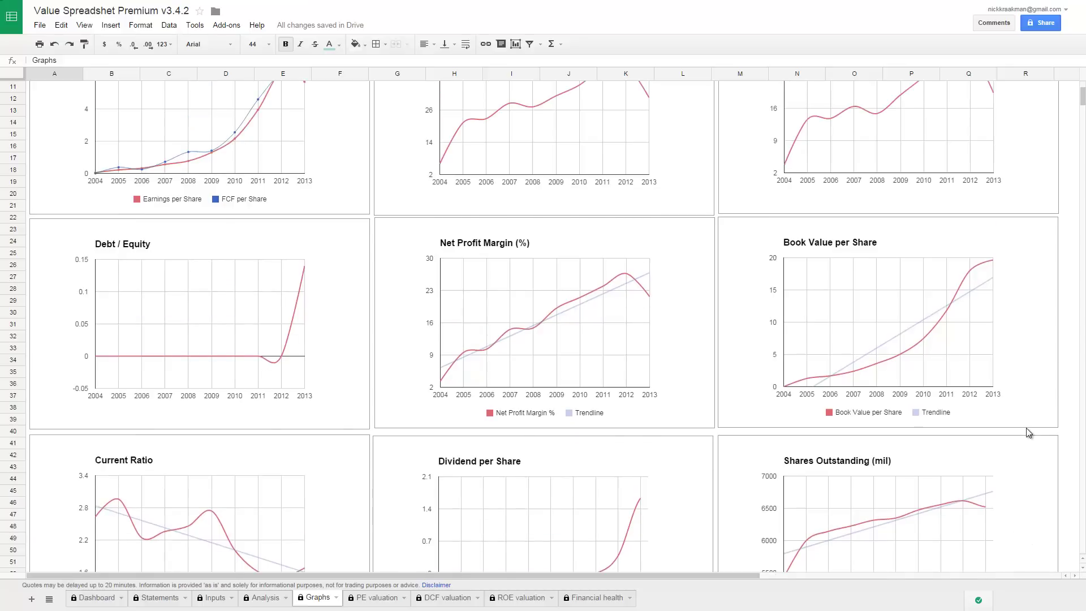
scroll(1029, 434, "up", 2)
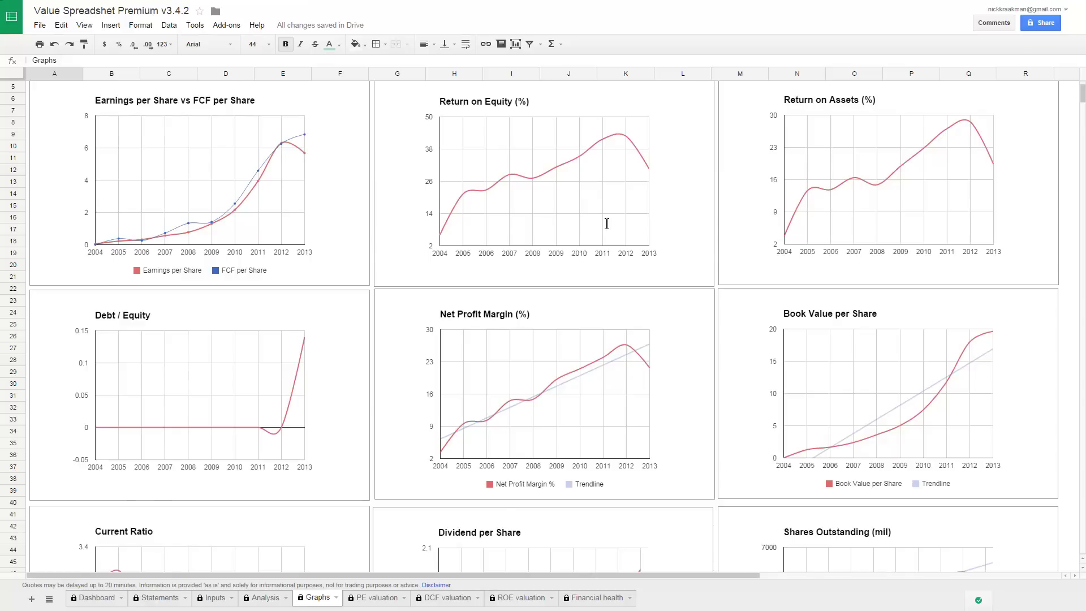
scroll(607, 223, "down", 4)
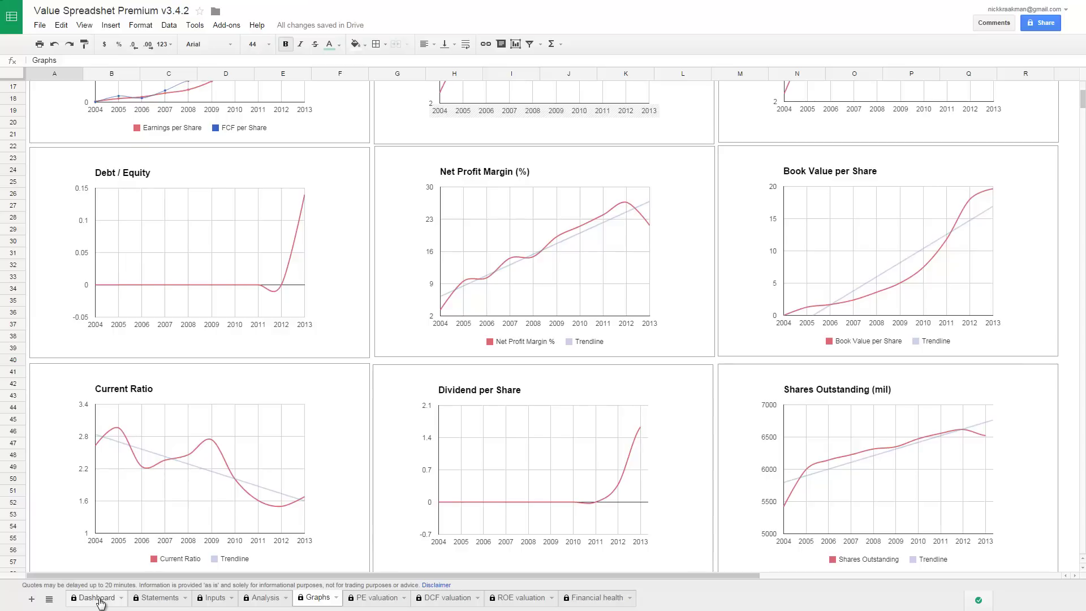
- On the Dashboard, inspect the formulas for the $122 P/E, $158 DCF and $141 ROE valuations
left_click(97, 599)
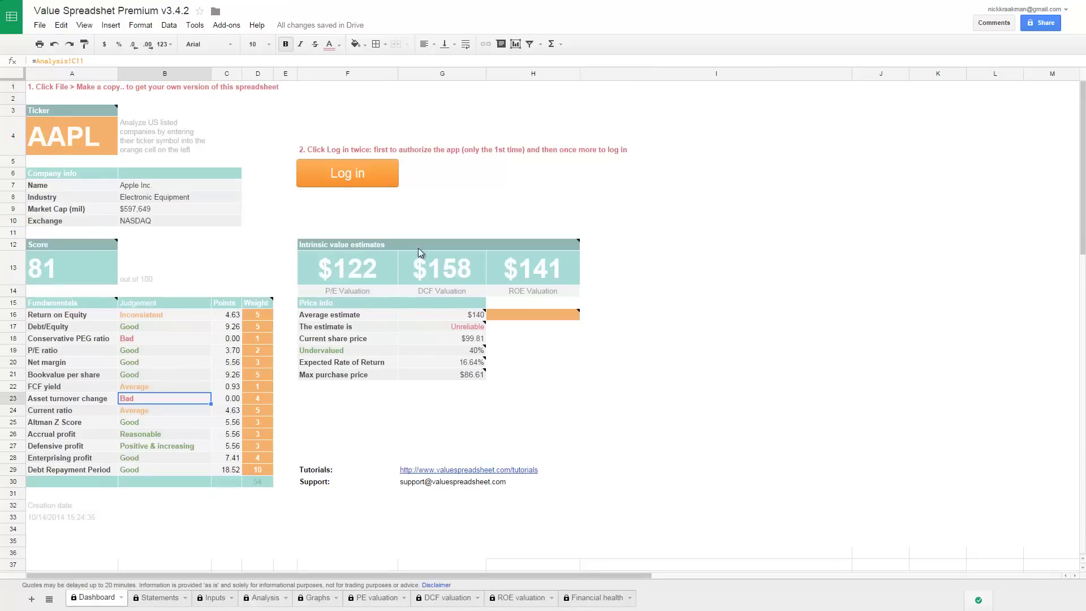
left_click(351, 268)
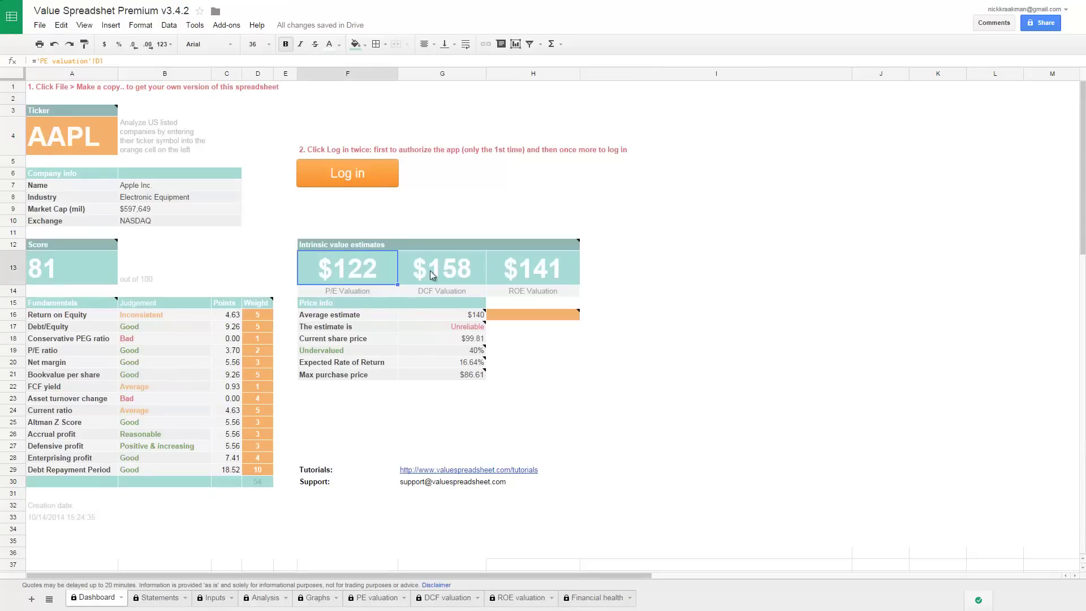
left_click(447, 271)
left_click(535, 274)
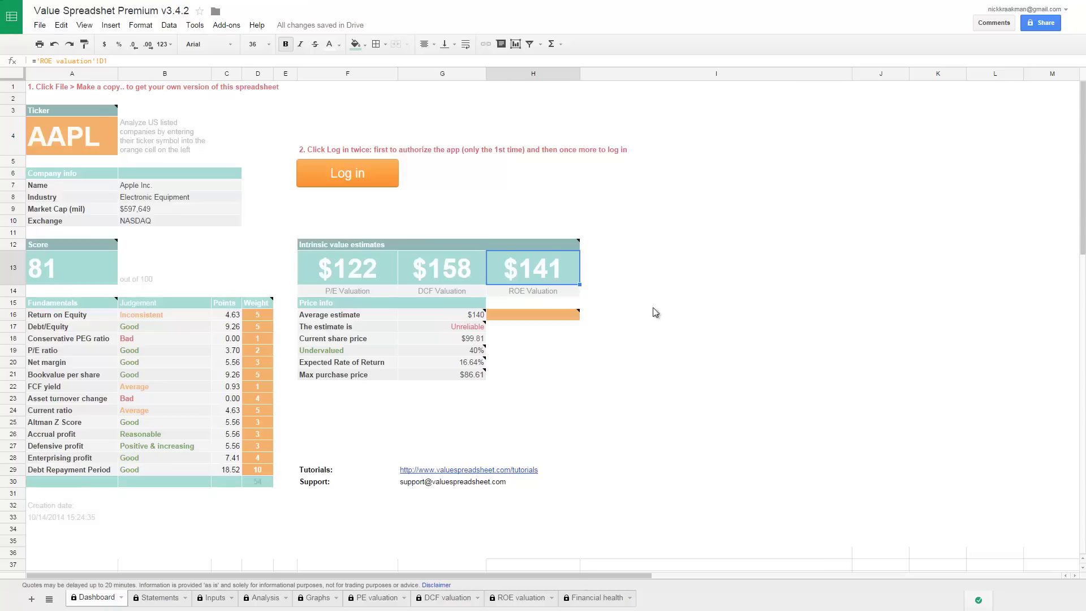
- Check the $140 average estimate formula, then enter a 122 override in H16
left_click(512, 311)
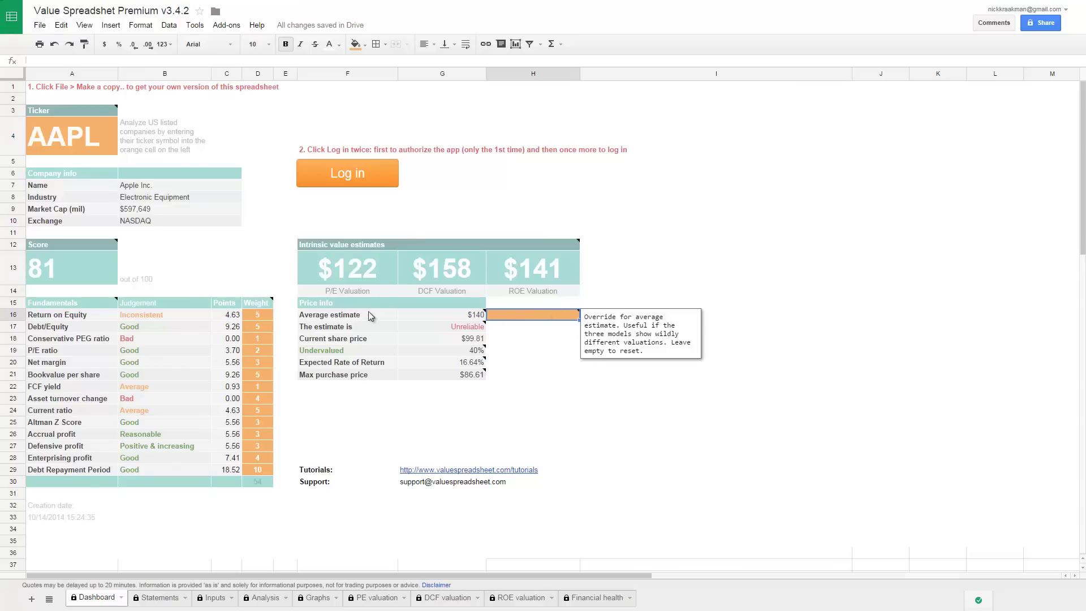
left_click(461, 315)
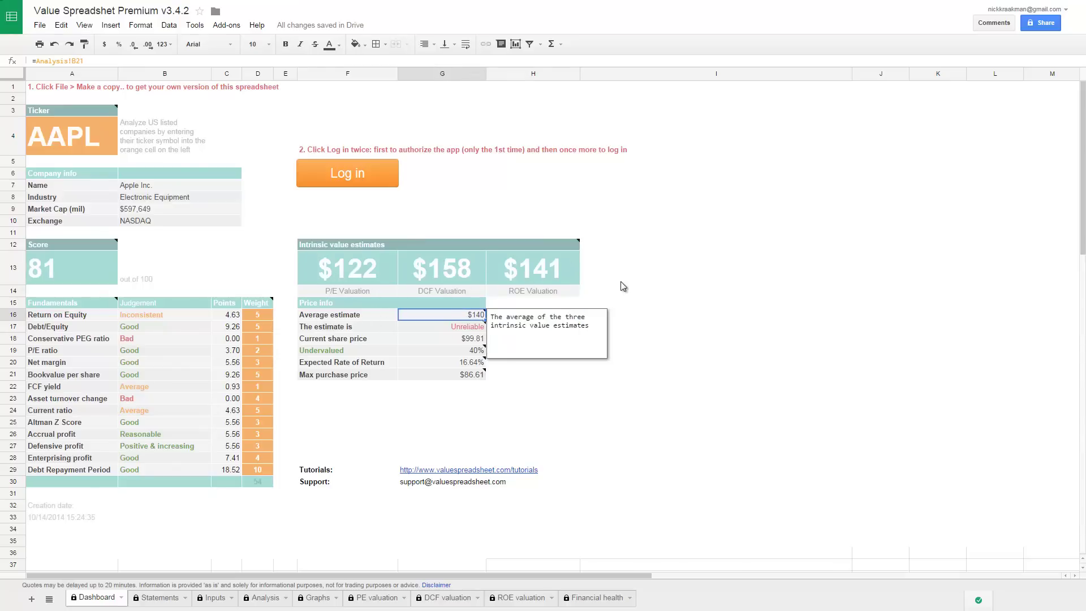
left_click(650, 305)
left_click(550, 313)
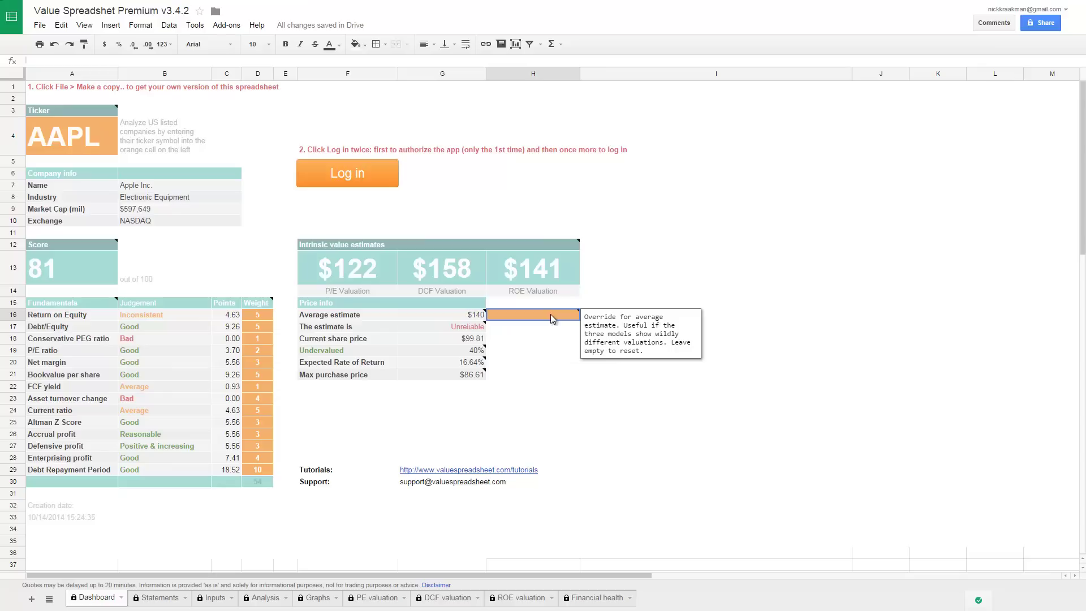
type("122")
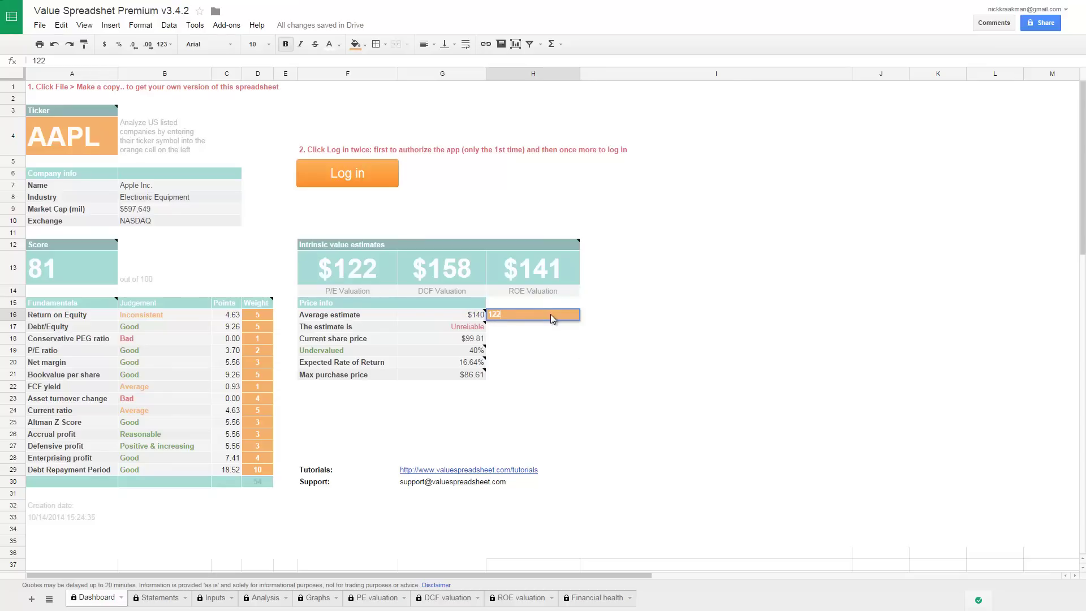
key("Return")
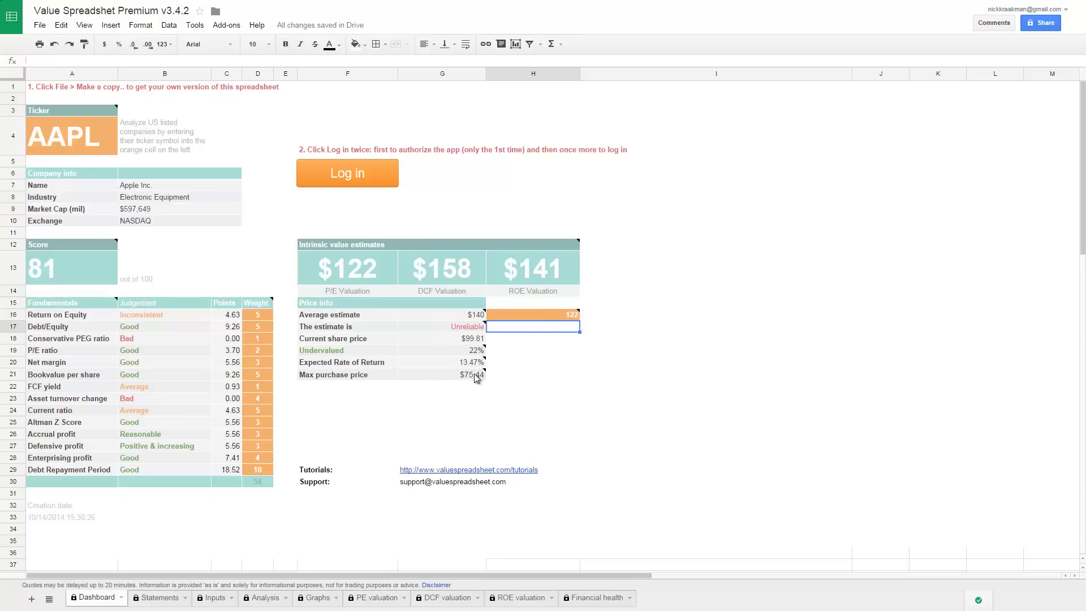
mouse_move(475, 378)
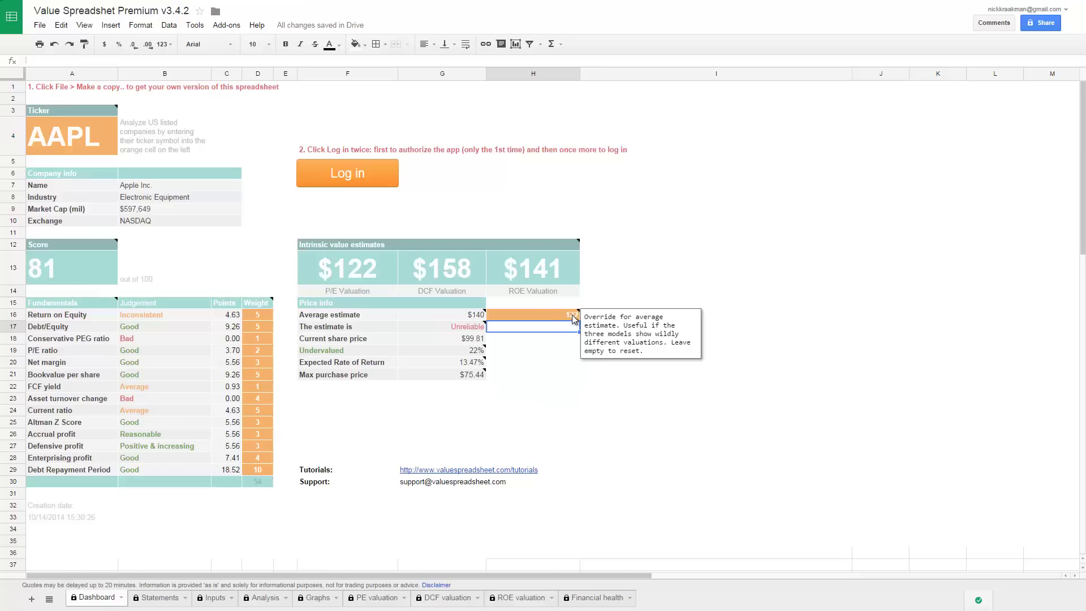
left_click(472, 340)
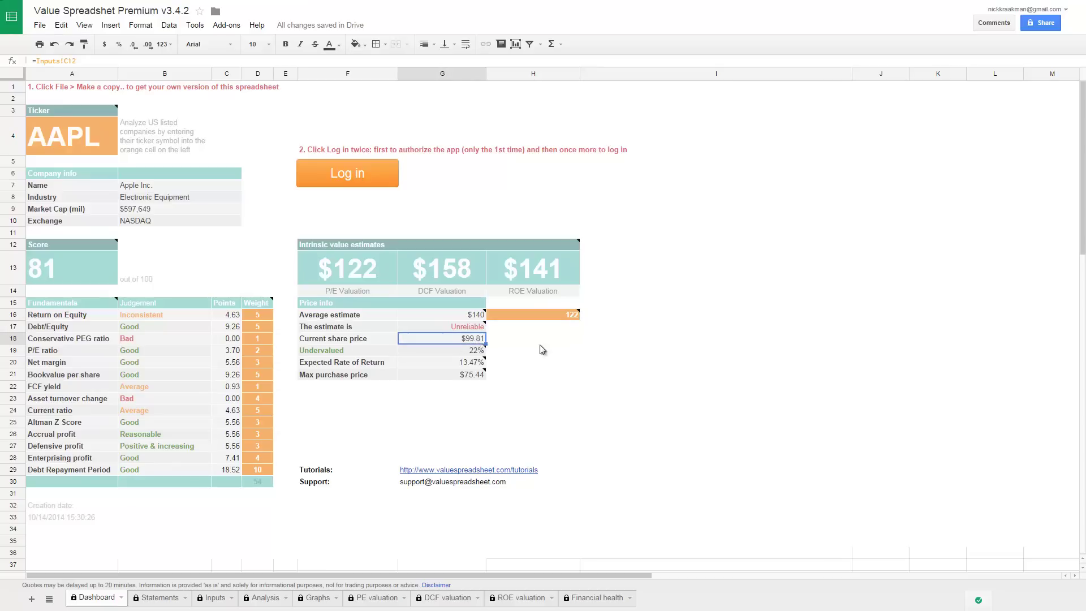
mouse_move(573, 320)
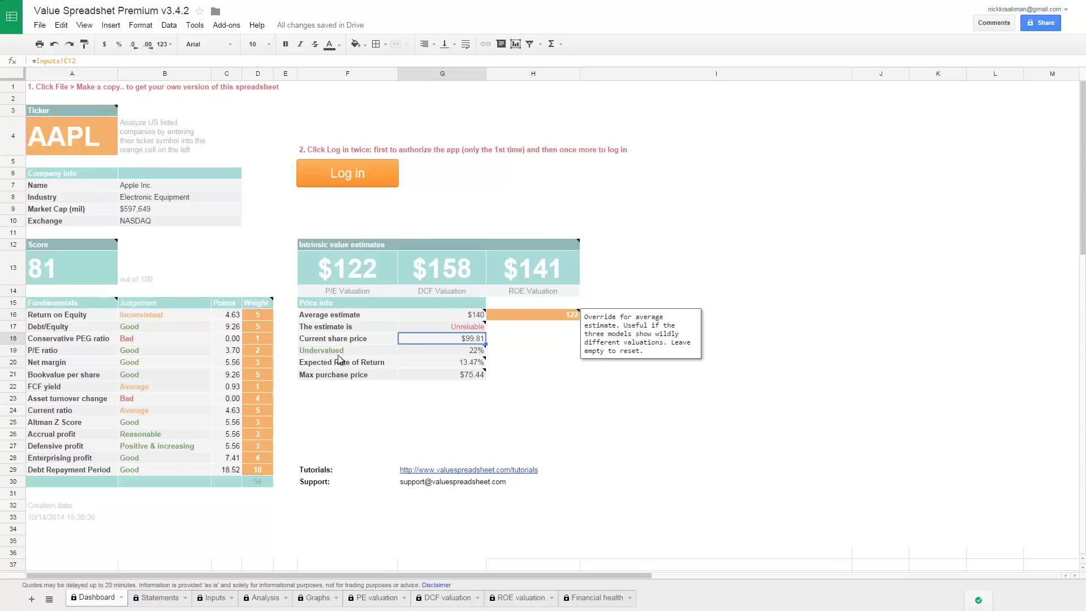
mouse_move(480, 356)
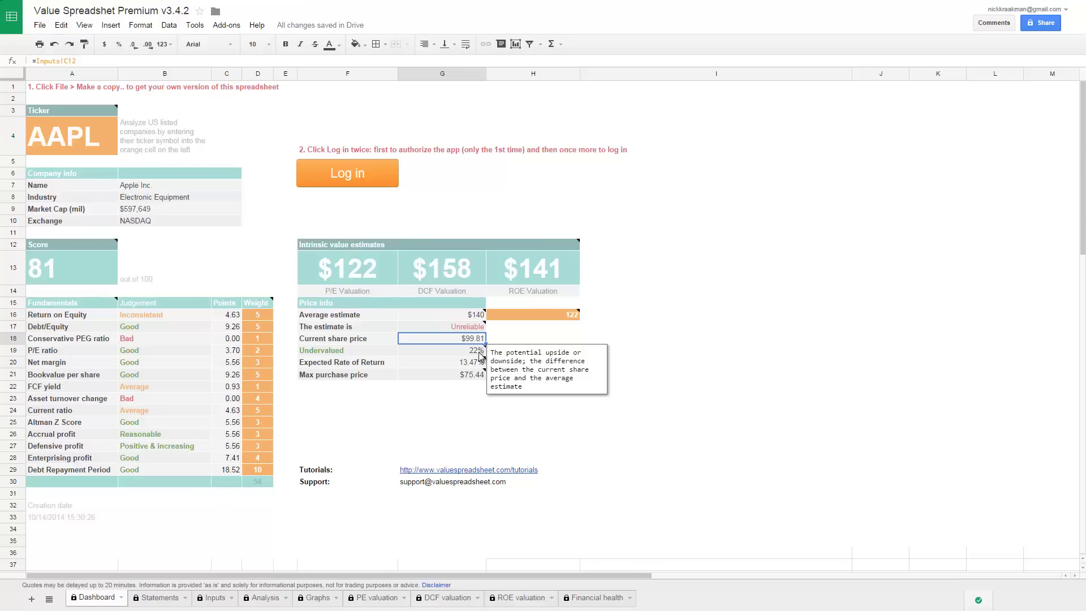
left_click(652, 365)
left_click(506, 353)
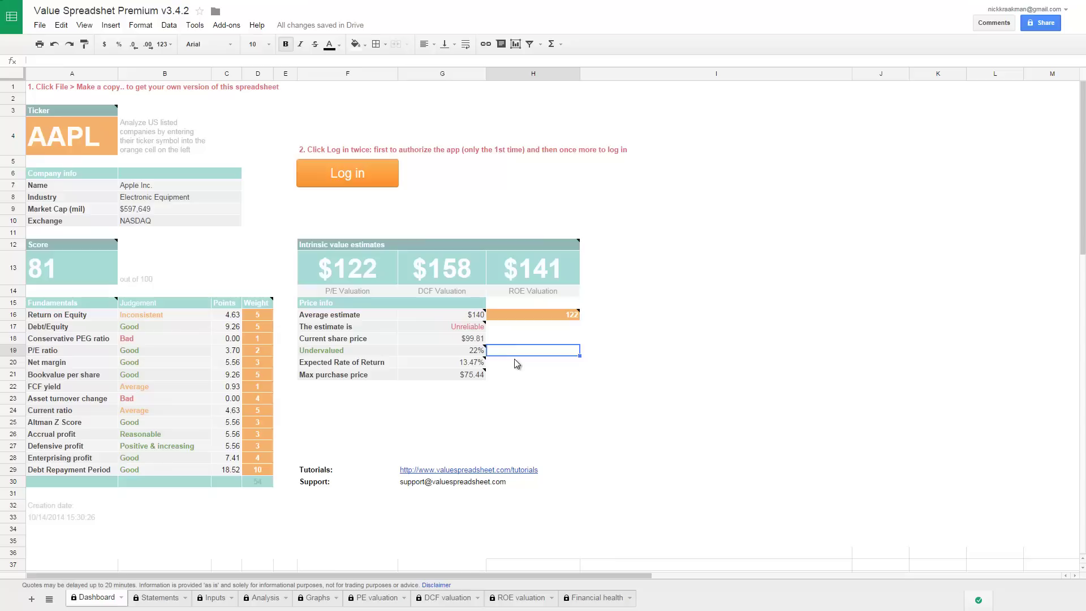
left_click(517, 363)
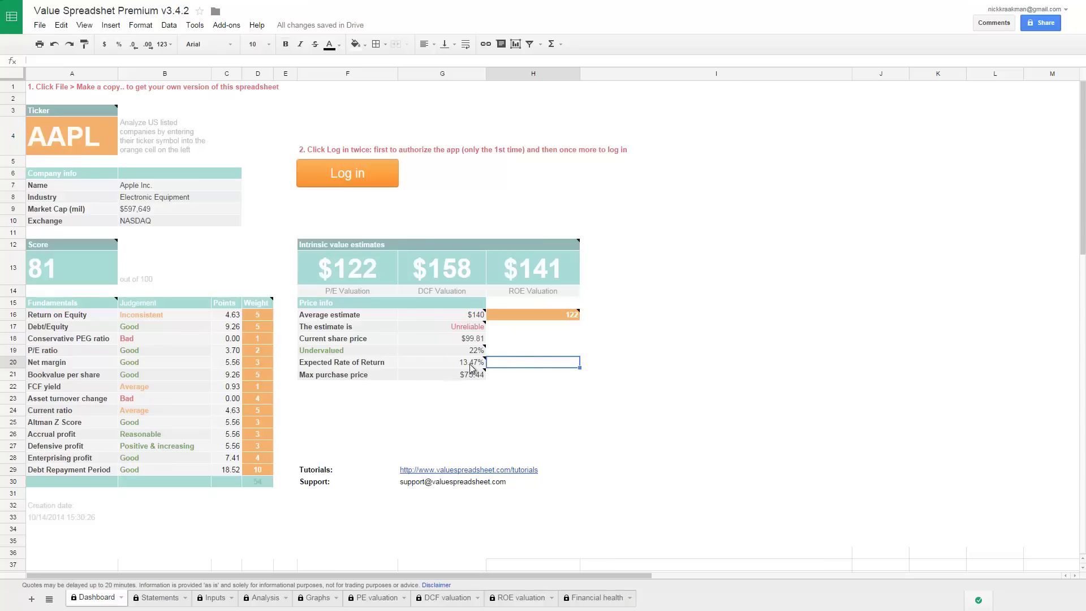
mouse_move(472, 369)
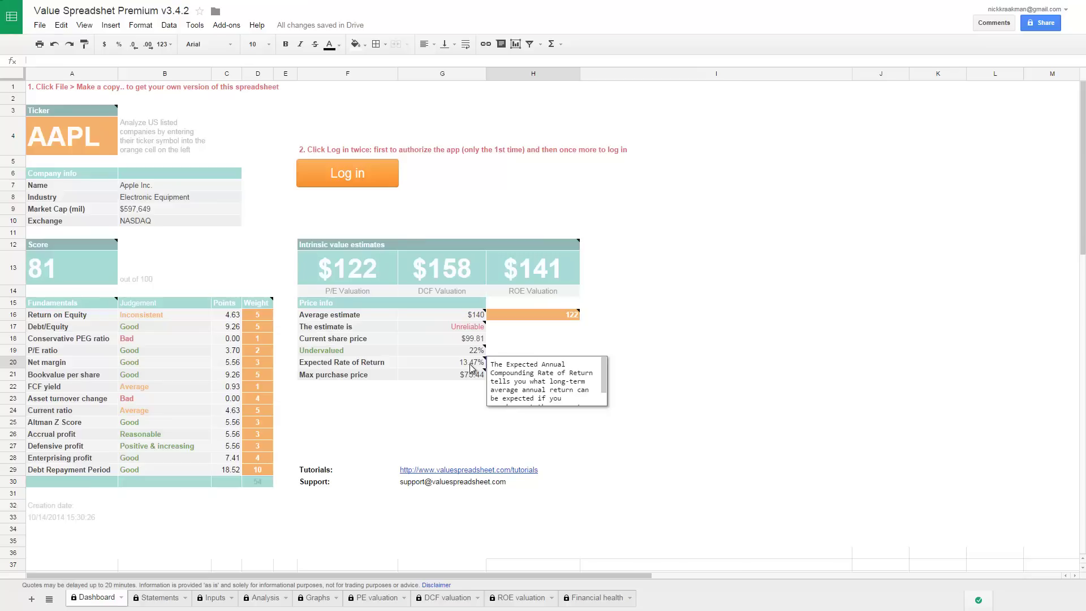
left_click(471, 367)
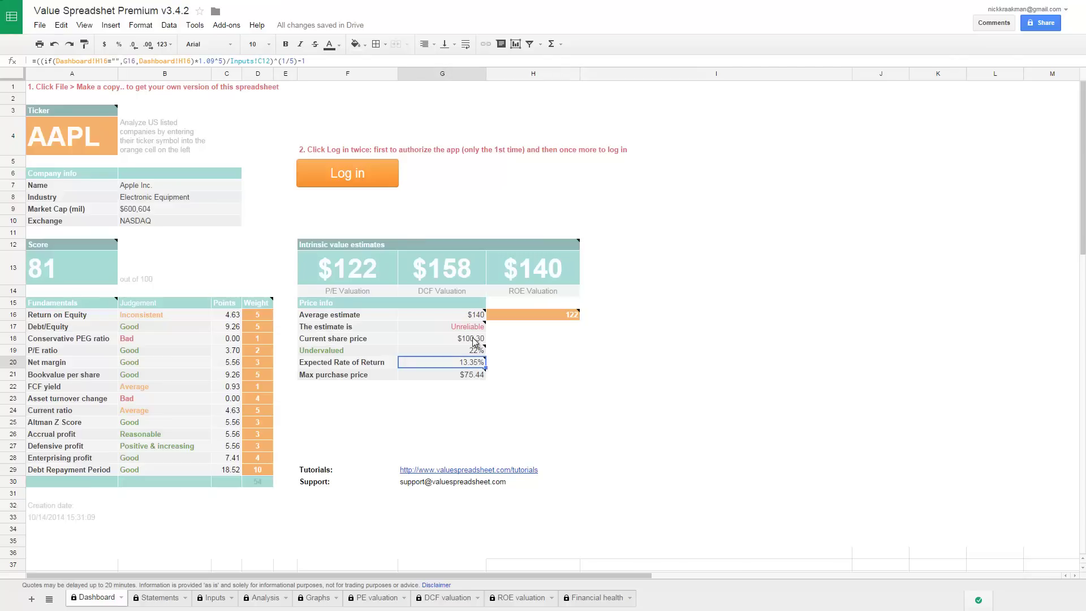
mouse_move(470, 369)
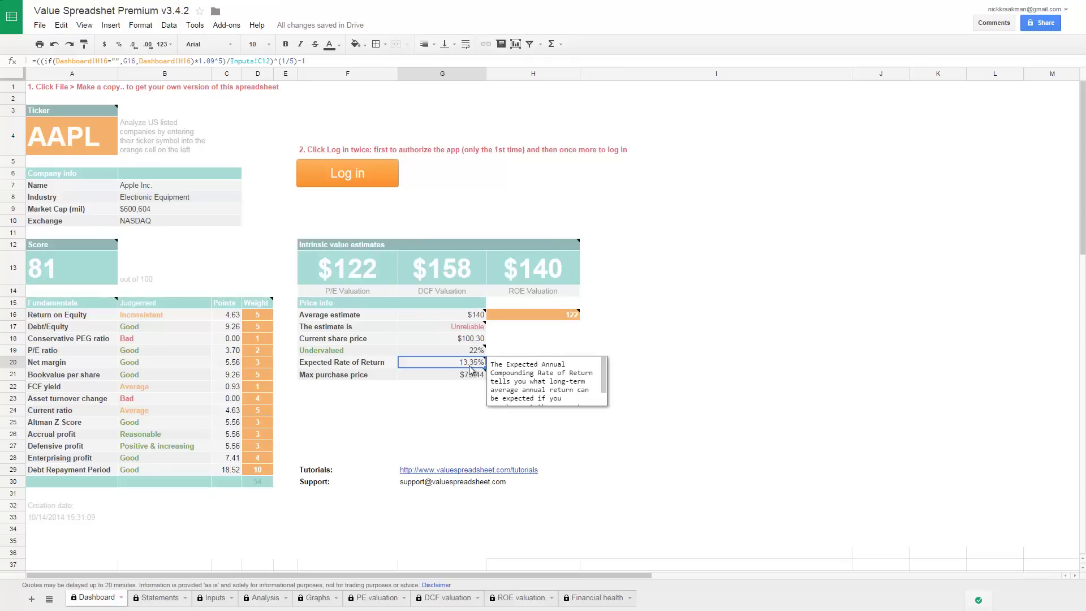
left_click(575, 319)
left_click(472, 366)
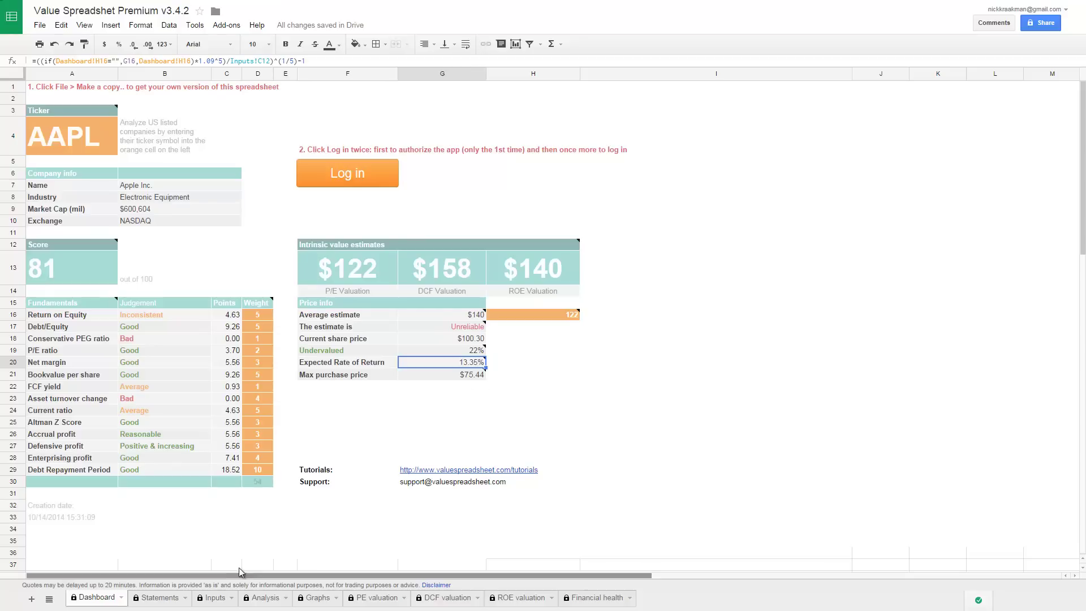
- On the Inputs sheet, scroll up to conservatism inputs and check the 20% desired return in C4
left_click(215, 598)
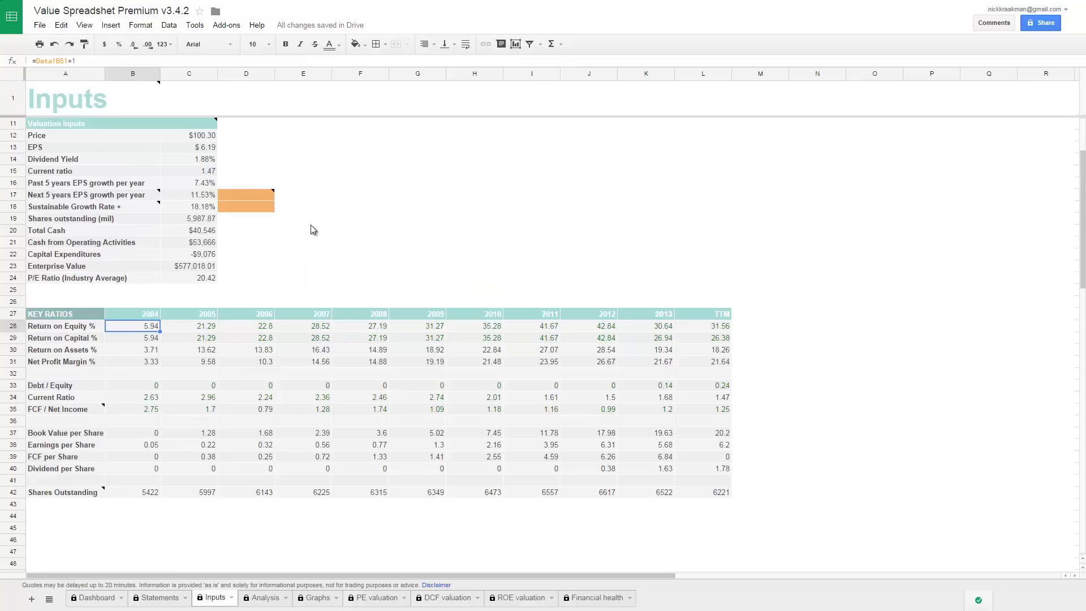
scroll(300, 203, "up", 3)
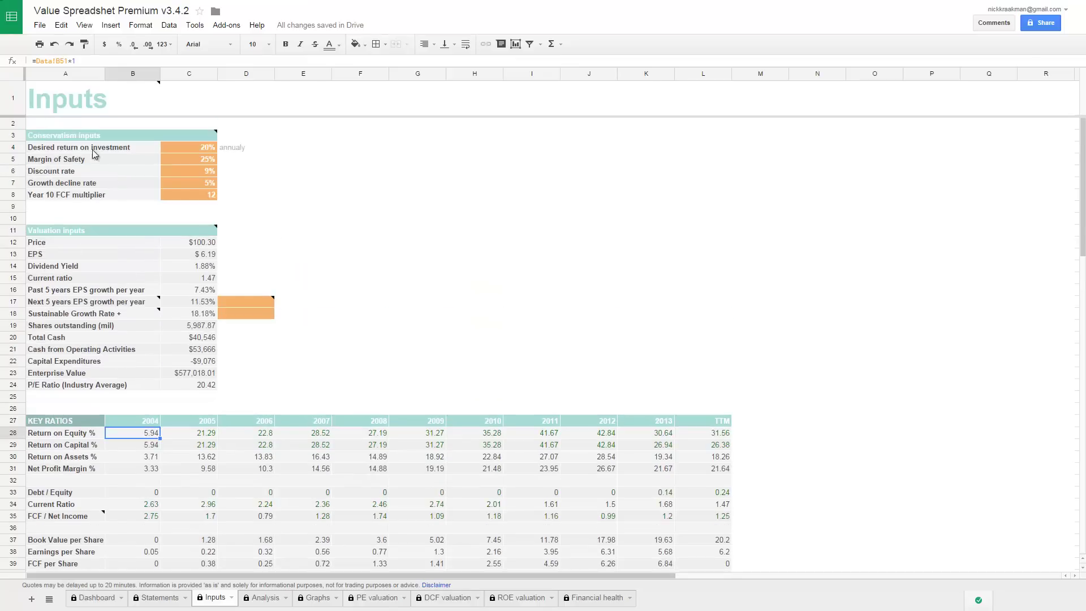
left_click(71, 152)
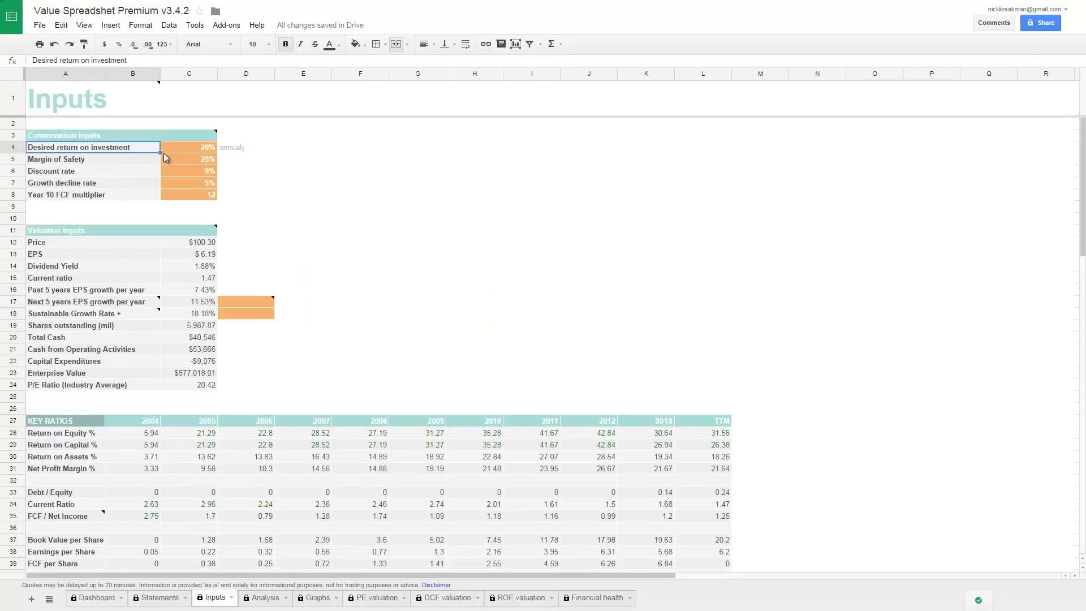
left_click(195, 148)
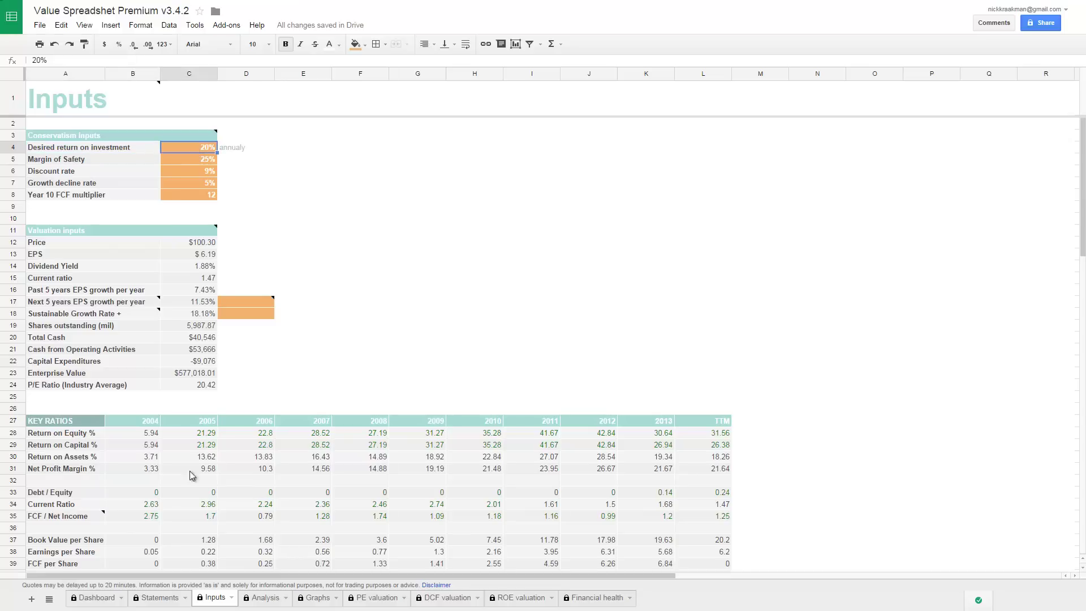
- On the Dashboard, read the $75.44 max purchase price formula and note in G21
left_click(100, 599)
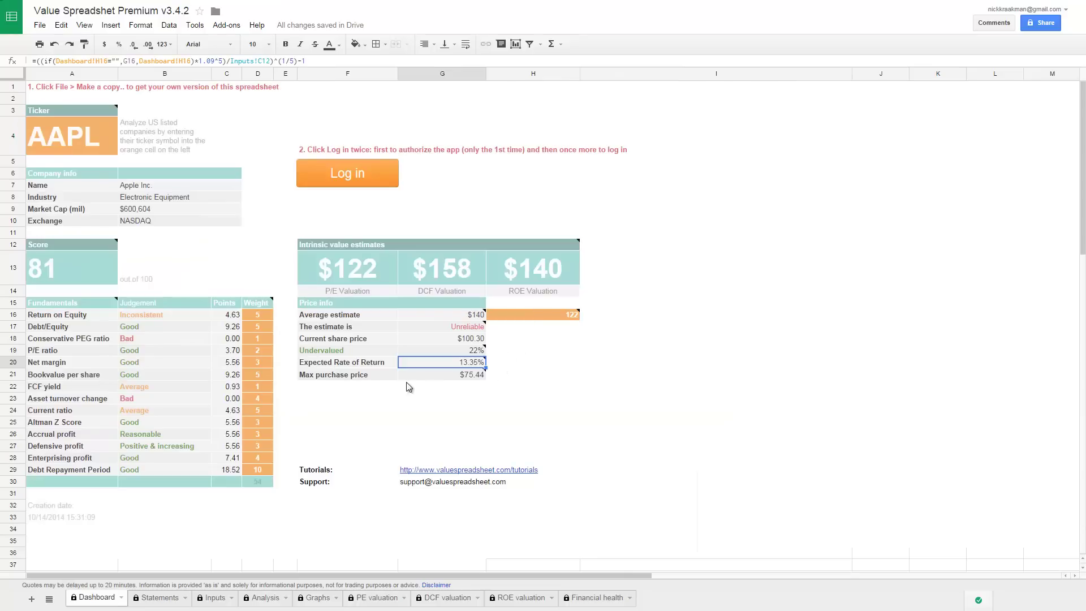
left_click(459, 375)
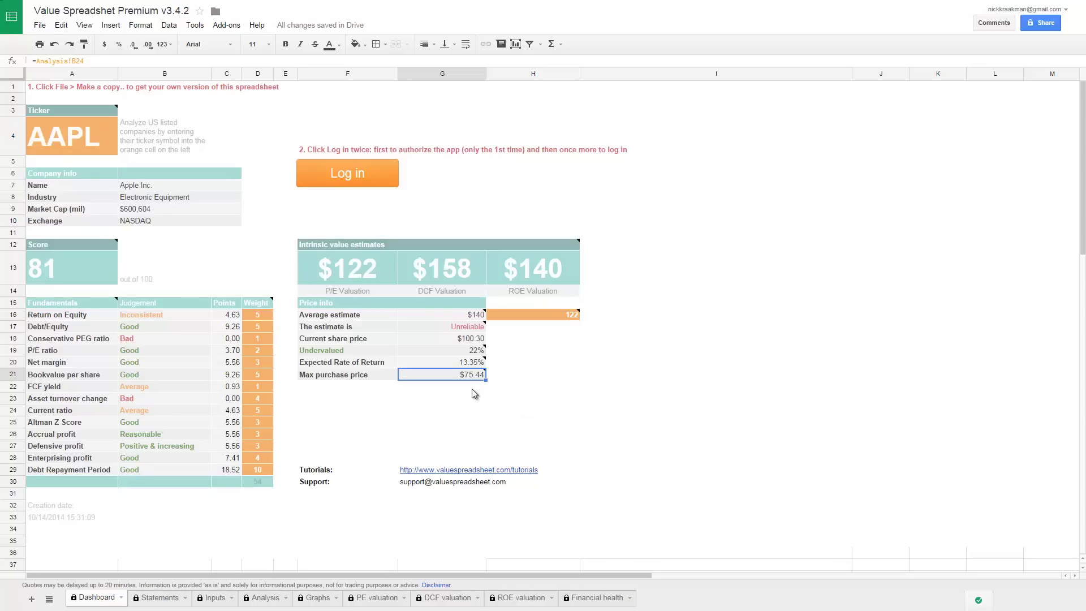
mouse_move(472, 383)
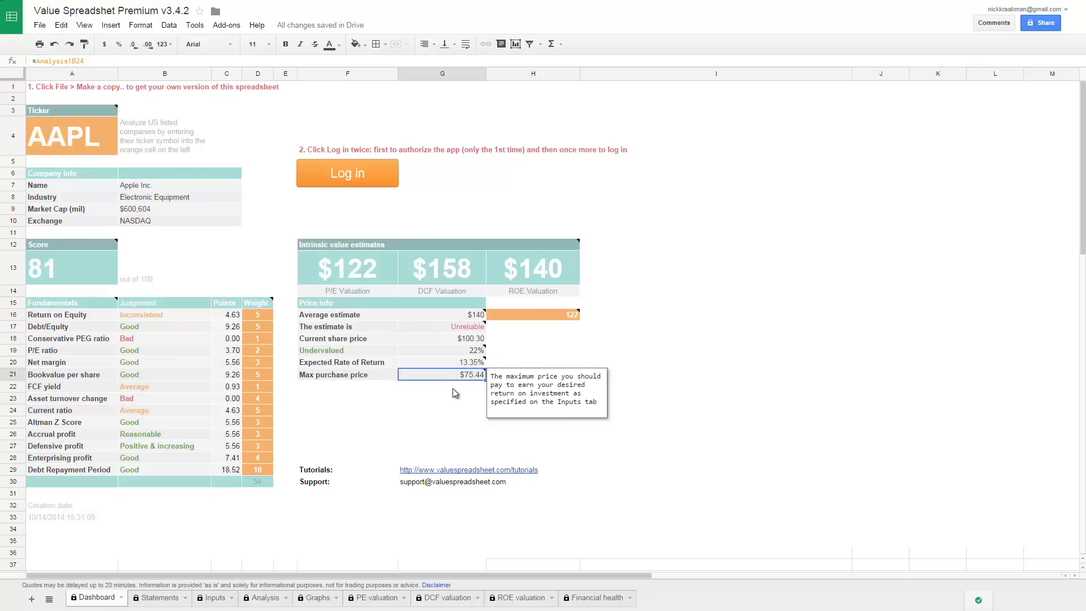
left_click(455, 390)
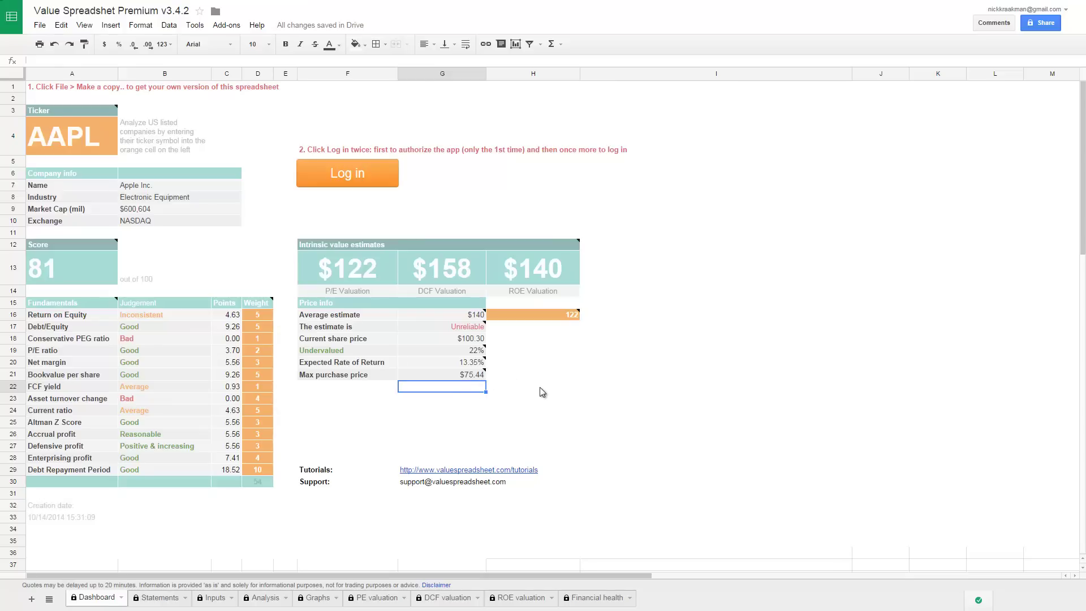
left_click(524, 376)
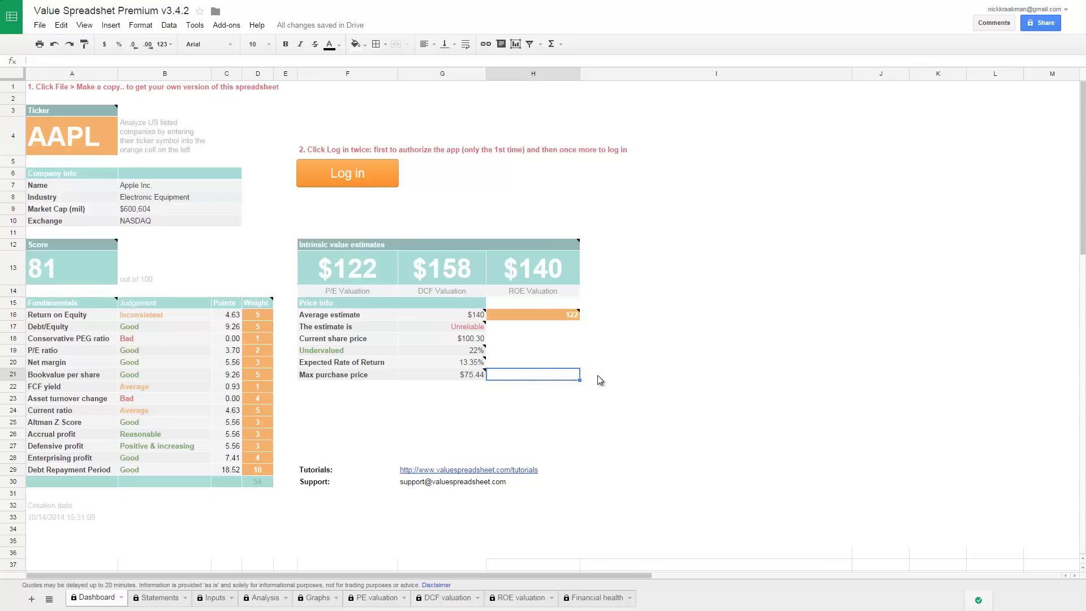
left_click(533, 351)
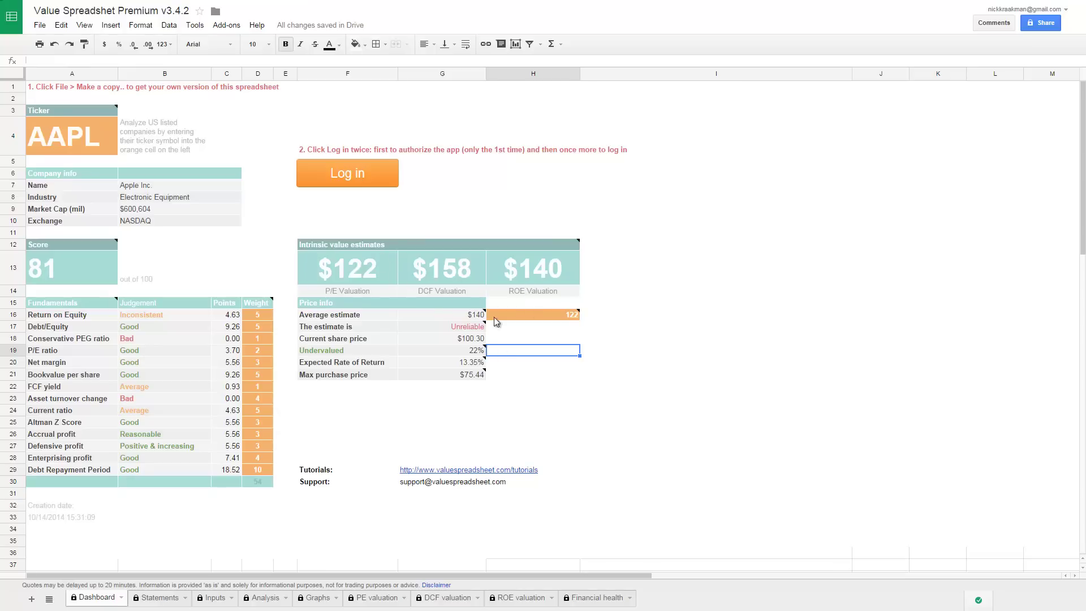
left_click(467, 367)
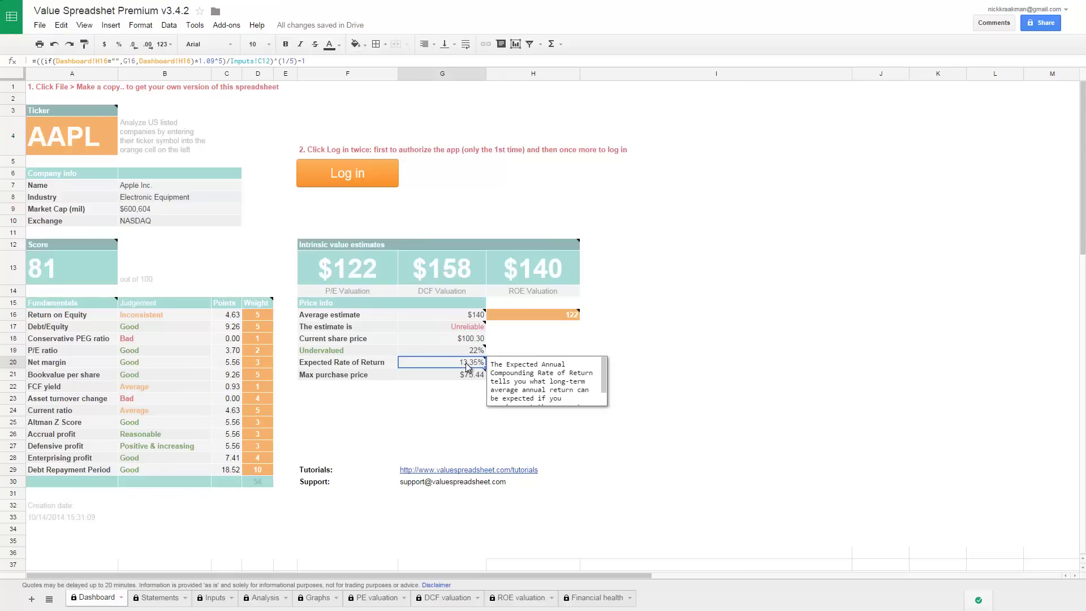
left_click(544, 347)
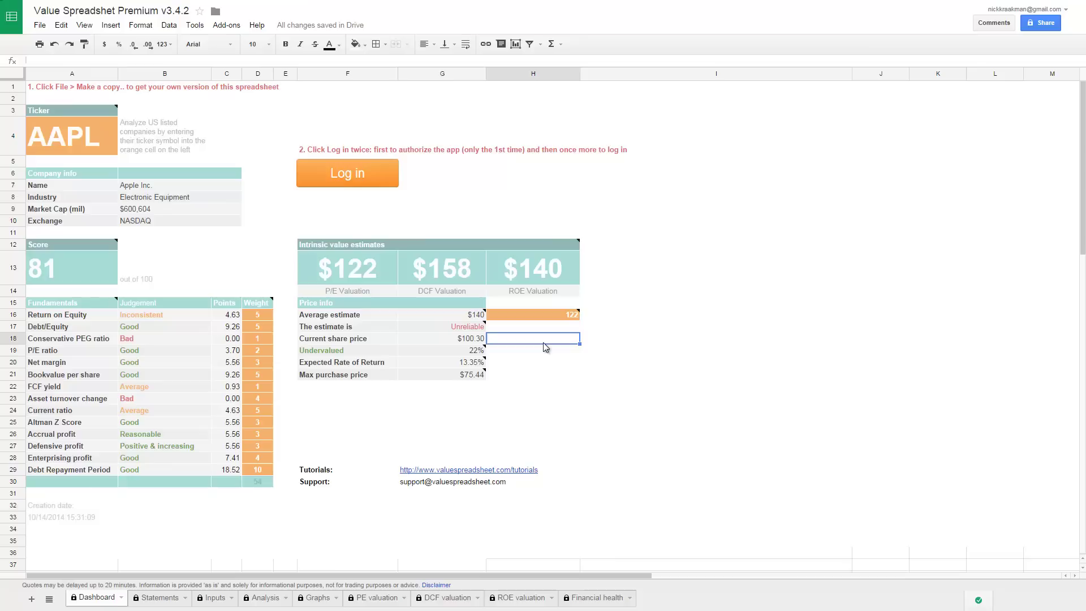
left_click(566, 318)
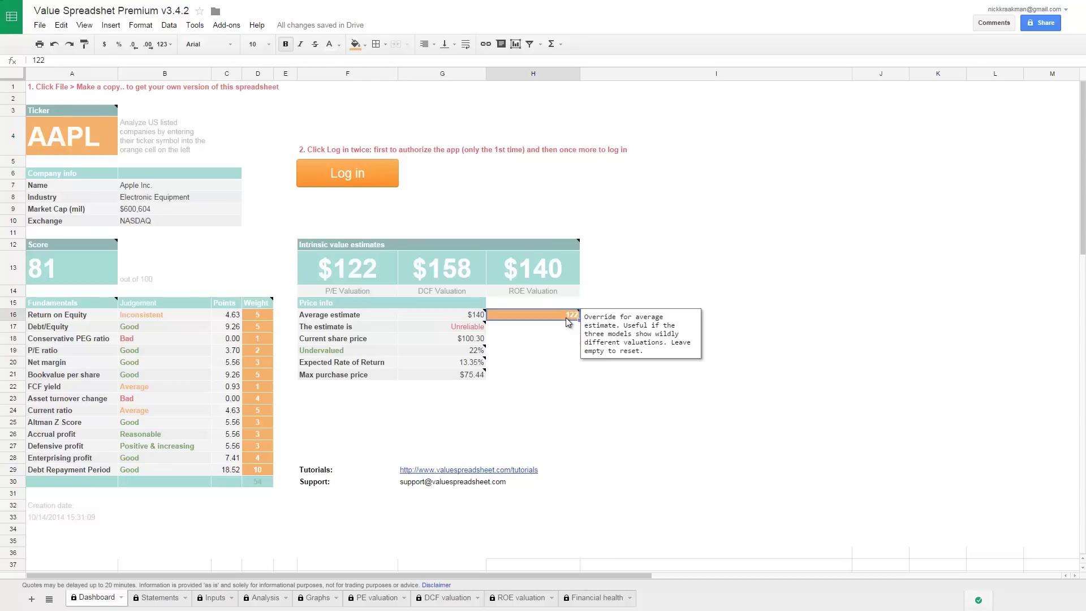
left_click(560, 331)
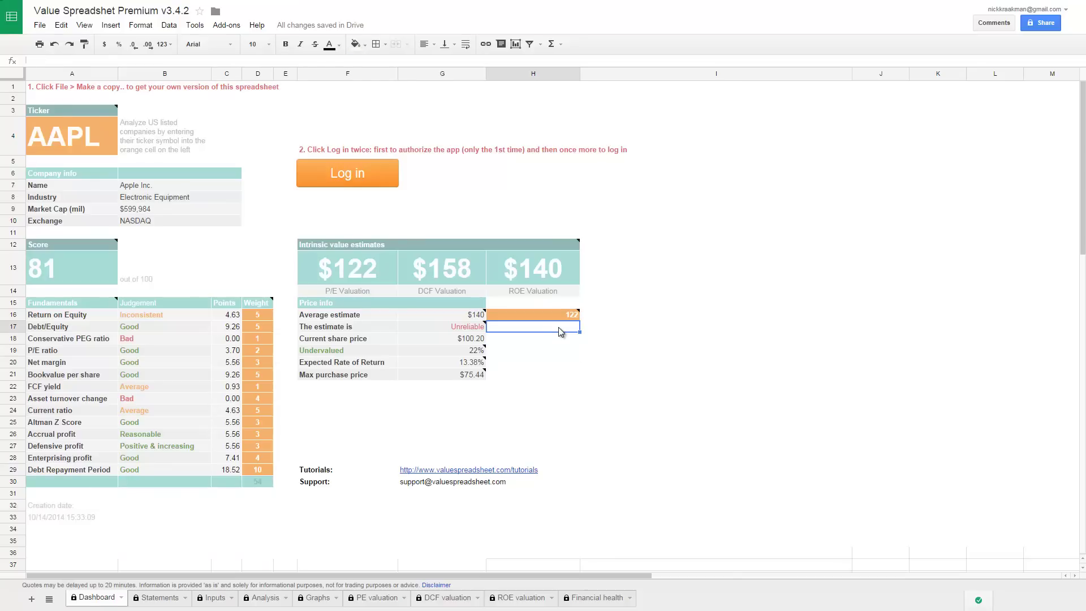